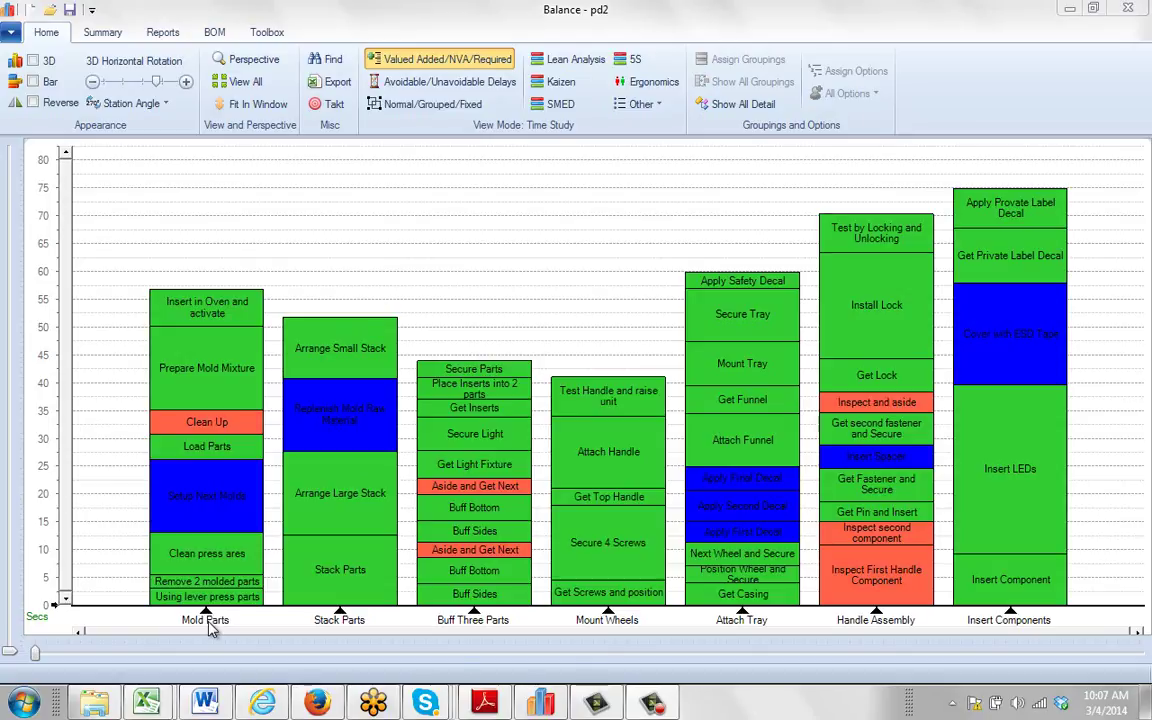
- Turn on the Package > Save To PDF option for the Mold Parts station
{"action": "right_click", "coordinate": [209, 622]}
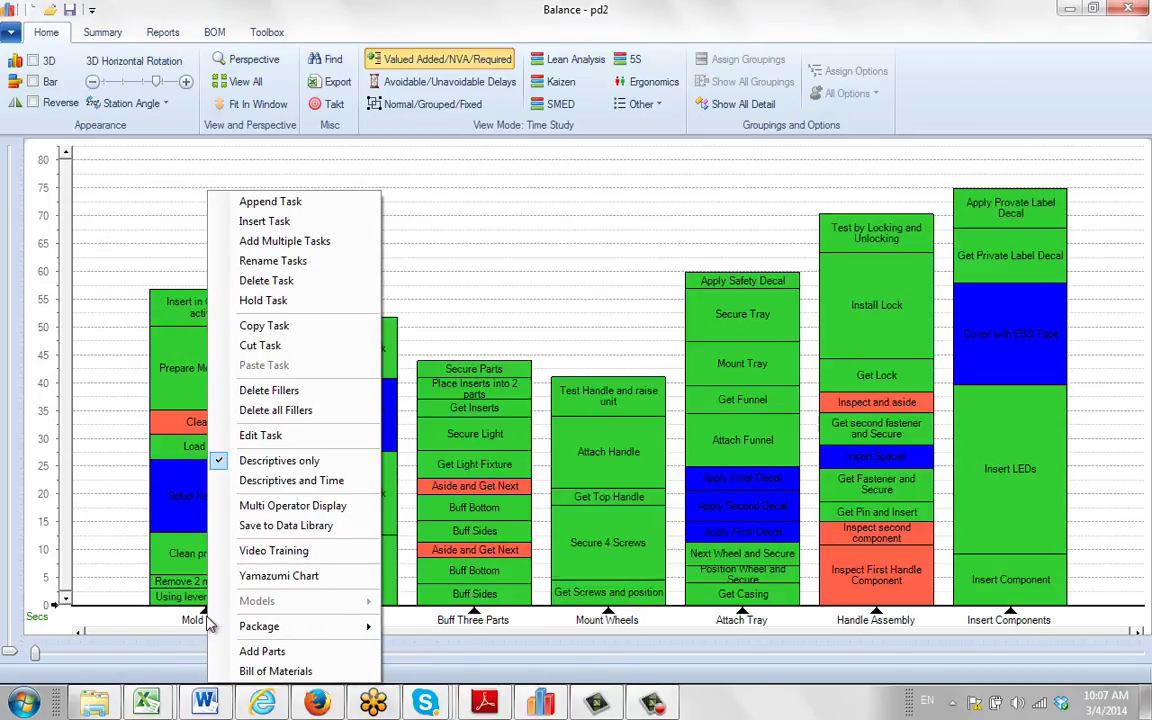
{"action": "mouse_move", "coordinate": [250, 628]}
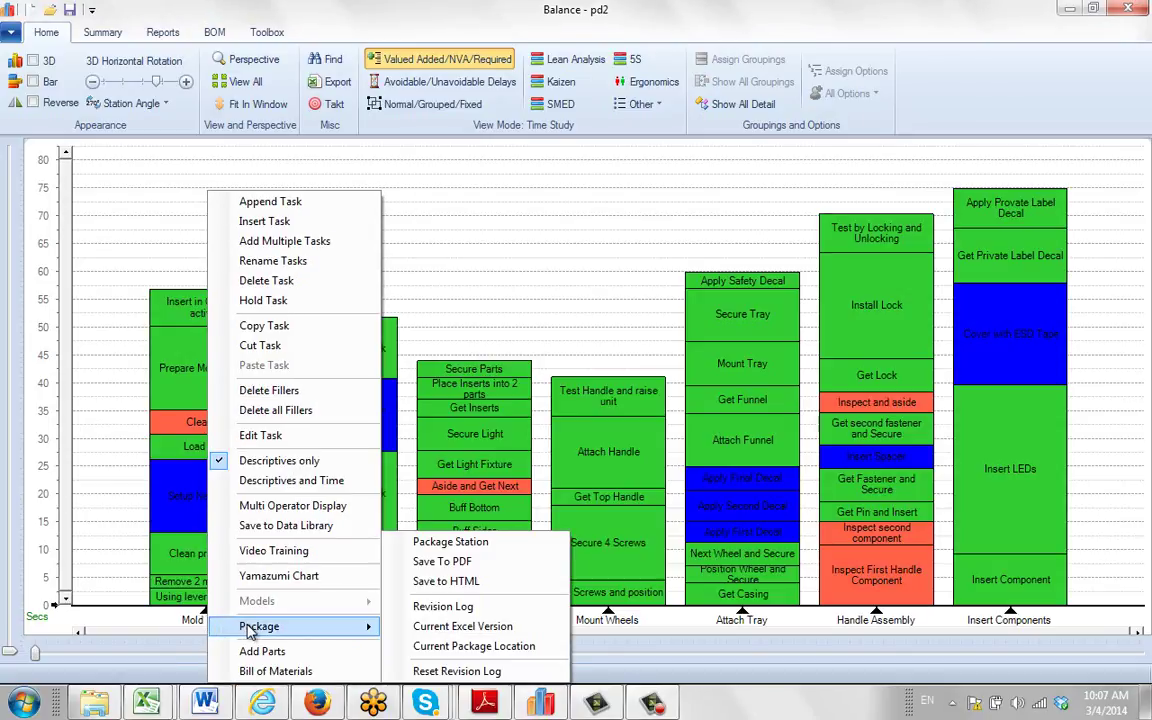
{"action": "left_click", "coordinate": [461, 565]}
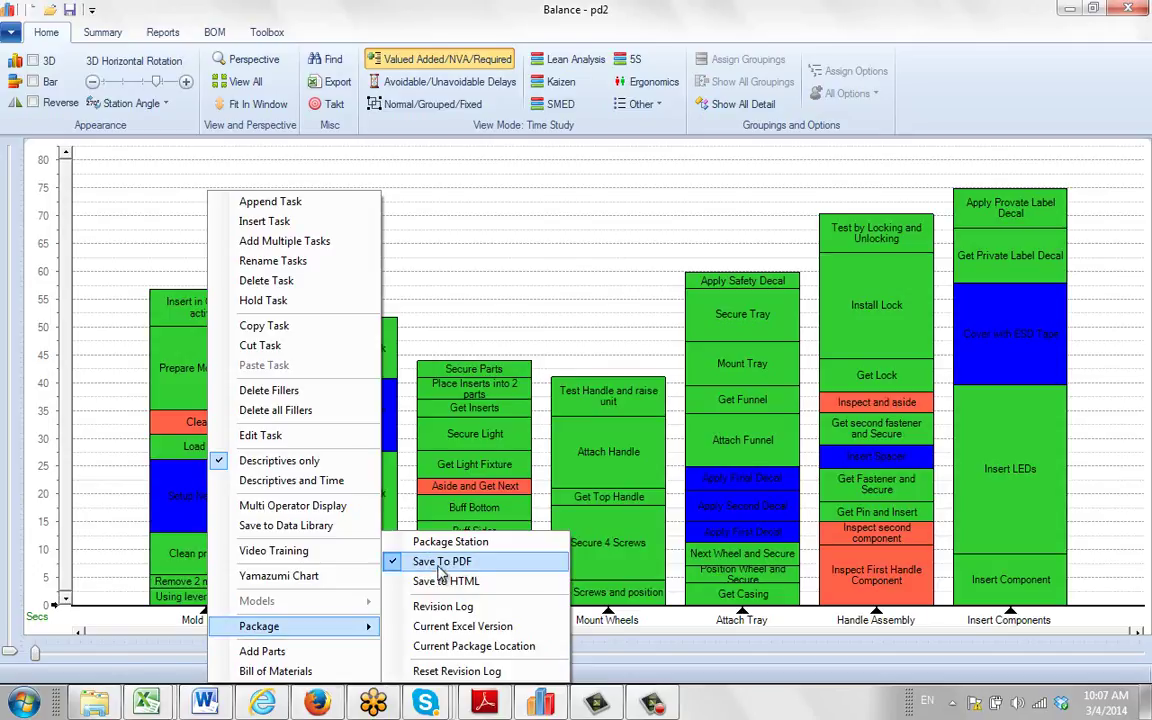
{"action": "left_click", "coordinate": [510, 332]}
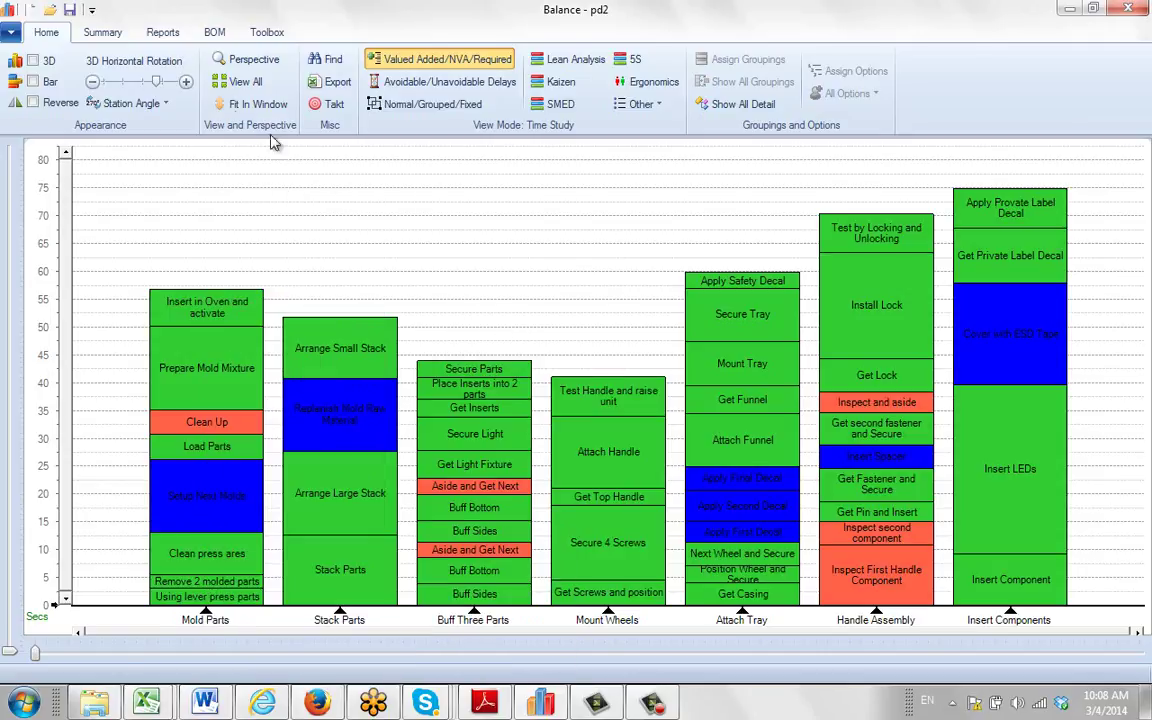
- Open the Package Data config workbook, PD-PackageConfig.xlsm, from the Options default settings
{"action": "left_click", "coordinate": [12, 33]}
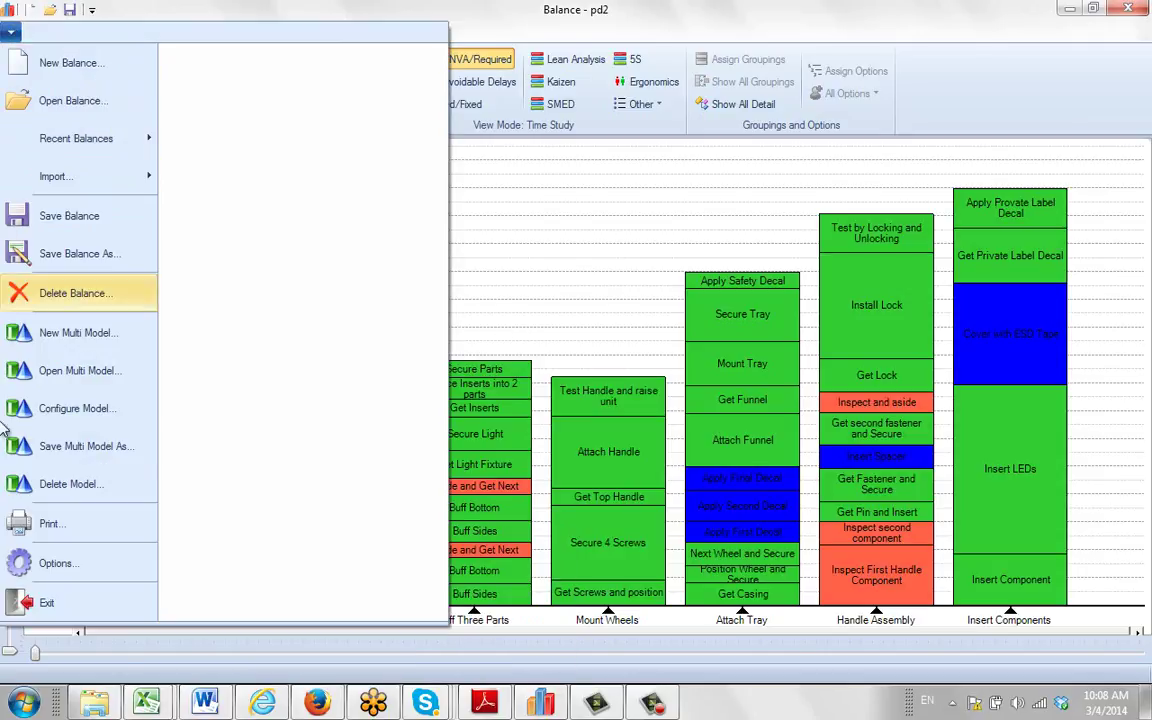
{"action": "left_click", "coordinate": [52, 564]}
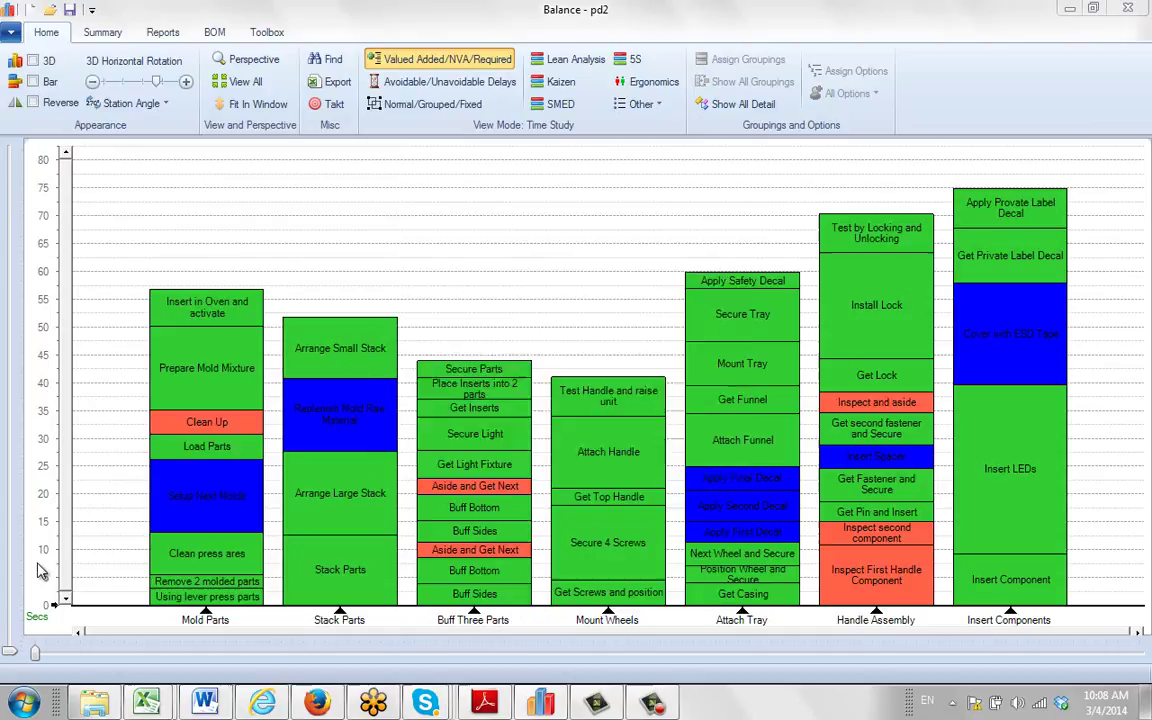
{"action": "left_click", "coordinate": [507, 428]}
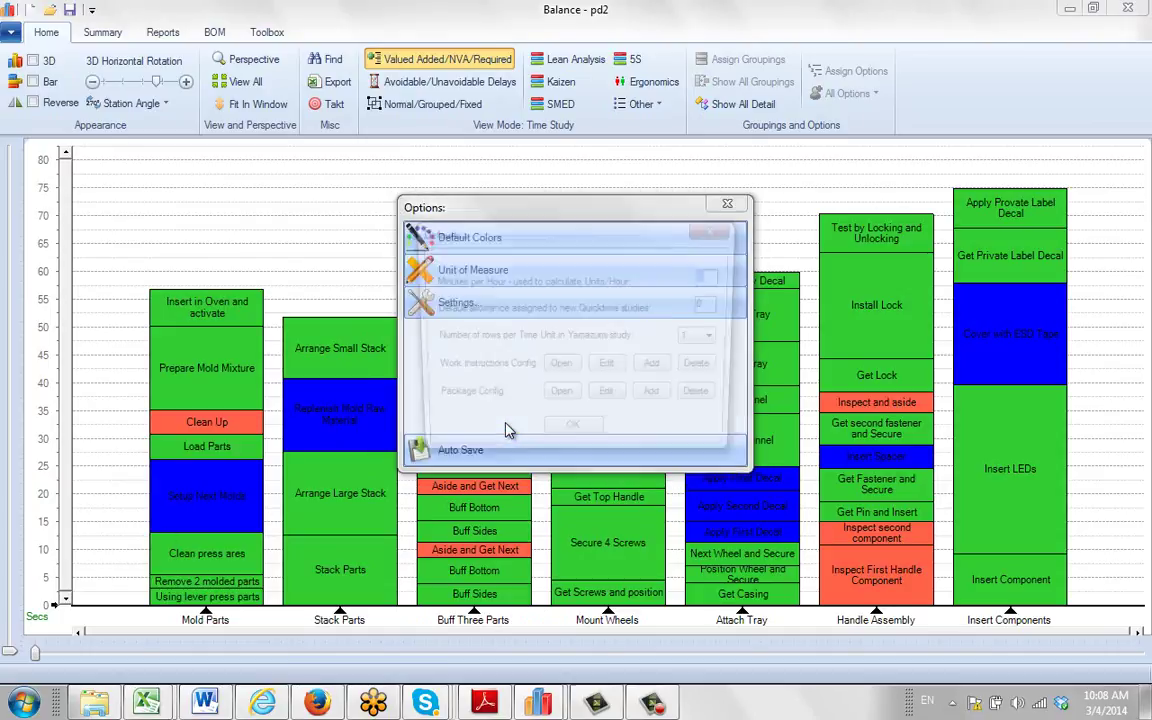
{"action": "left_click", "coordinate": [509, 432]}
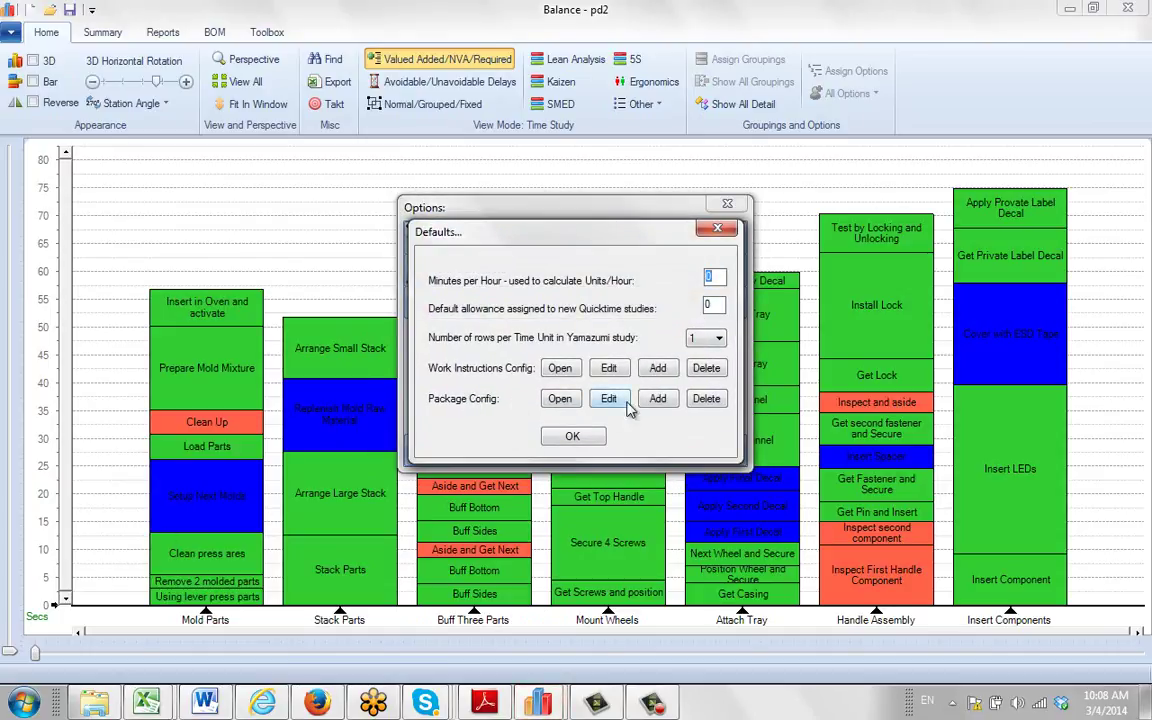
{"action": "left_click", "coordinate": [559, 399]}
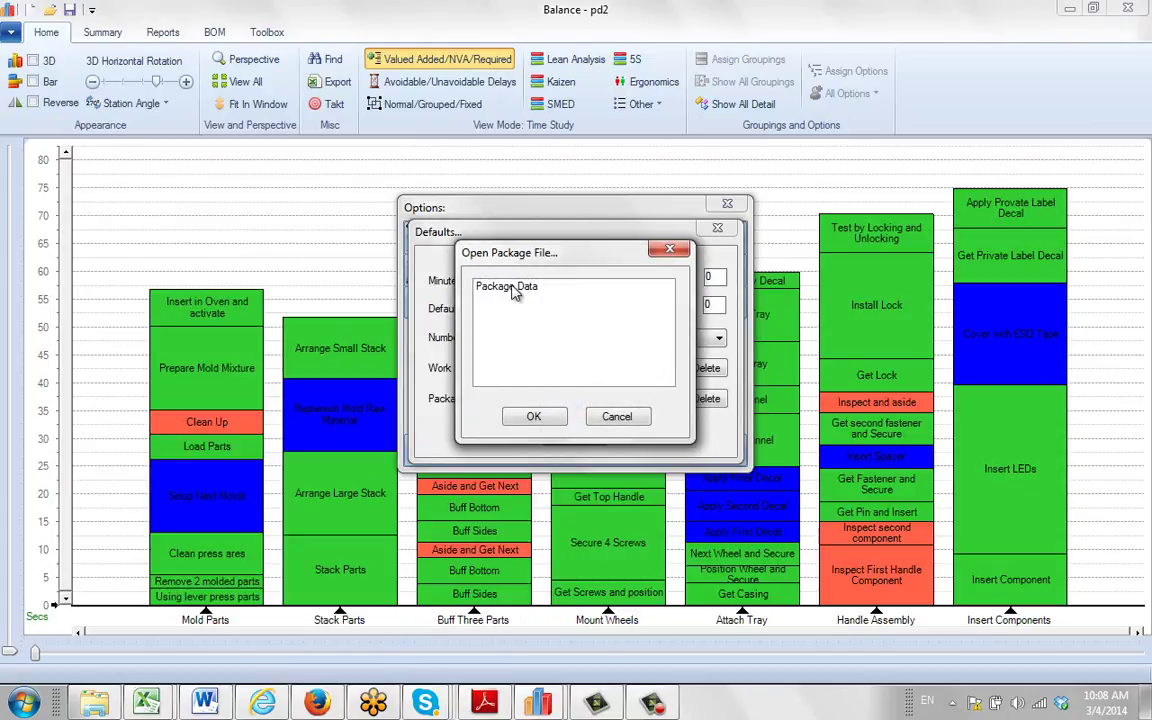
{"action": "left_click", "coordinate": [513, 290]}
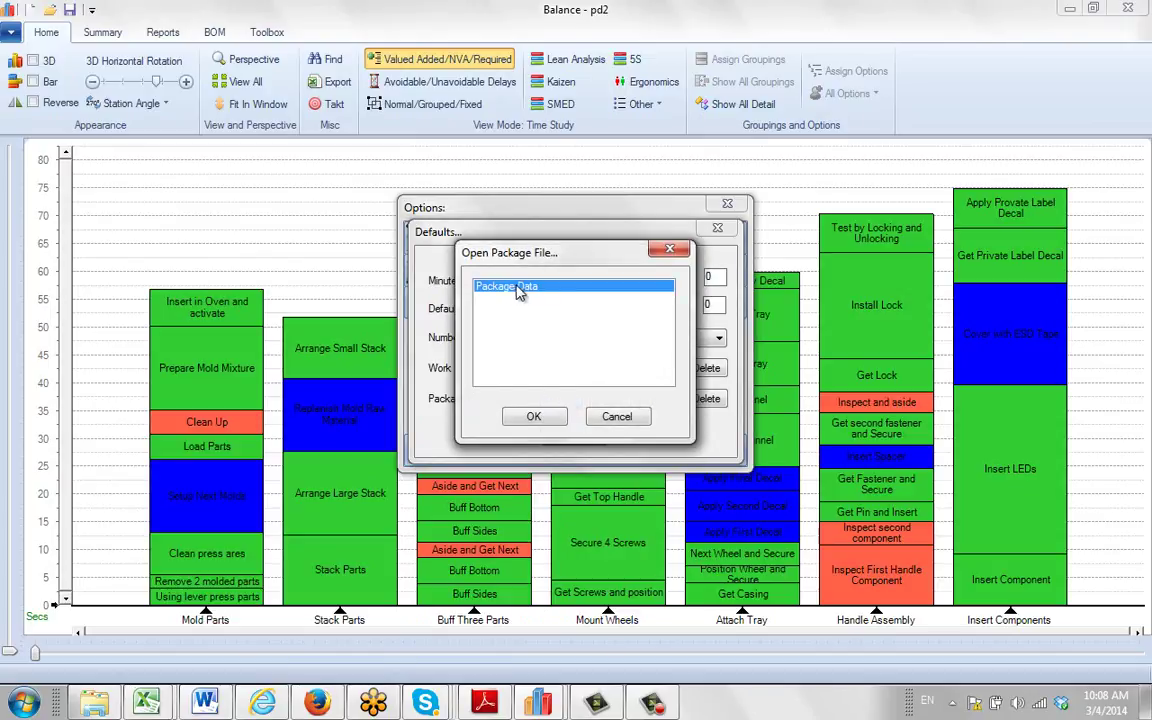
{"action": "left_click", "coordinate": [540, 418]}
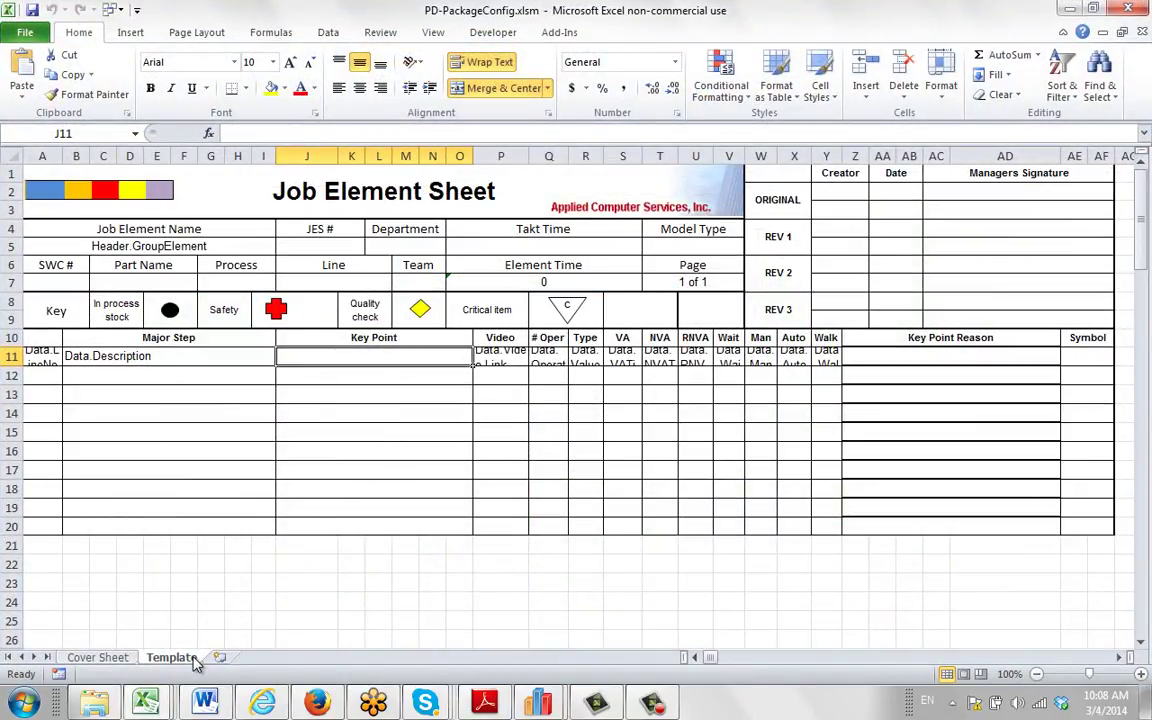
- On the Template sheet, select the Job Element Sheet form from AE20 up to A1
{"action": "left_click", "coordinate": [100, 660]}
{"action": "left_click", "coordinate": [165, 660]}
{"action": "left_click", "coordinate": [1099, 527]}
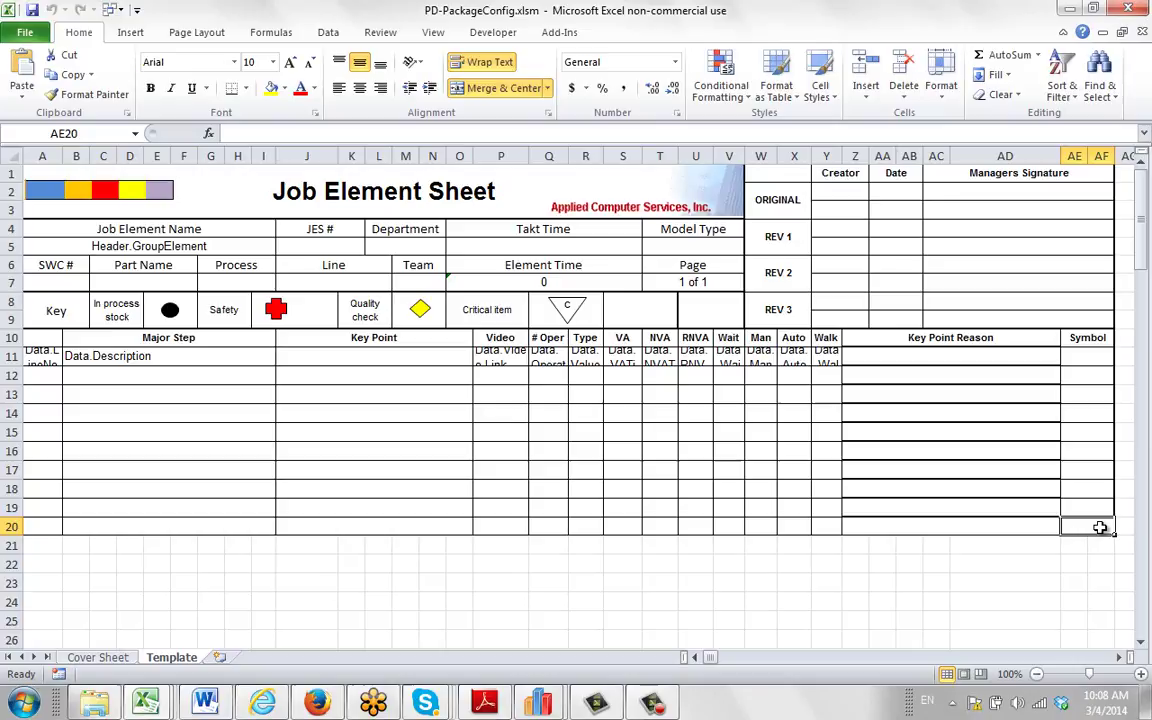
{"action": "left_click_drag", "start_coordinate": [1095, 519], "coordinate": [46, 188]}
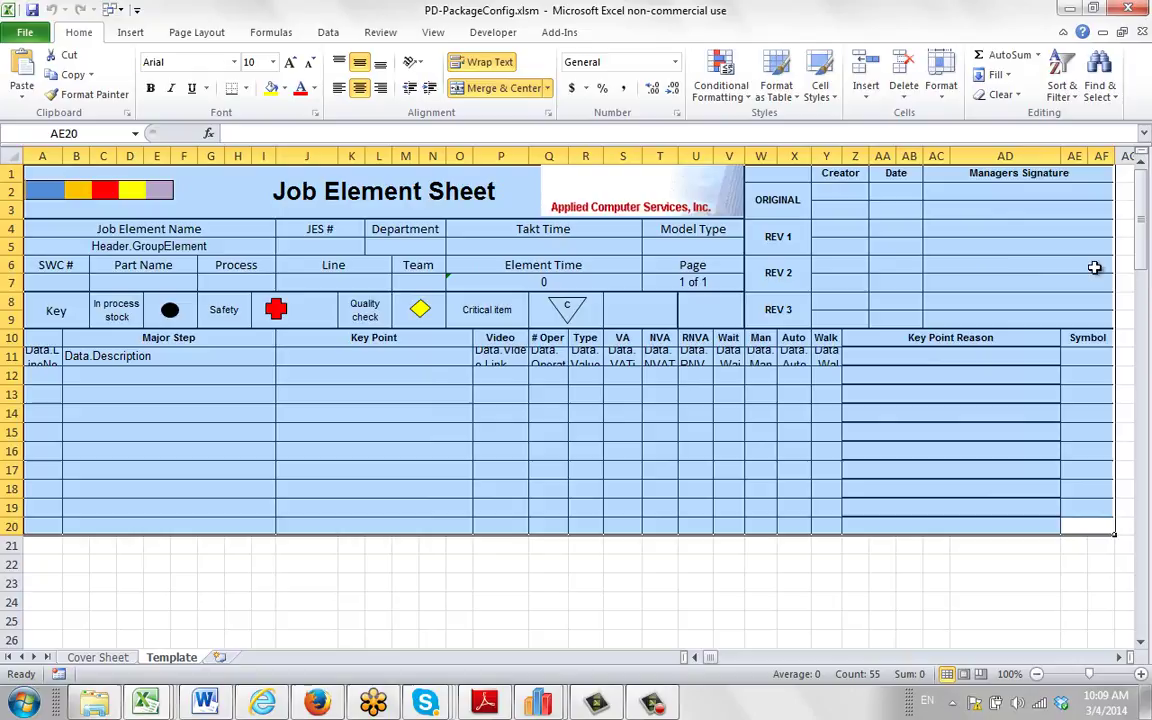
- Set the selection as print area, landscape, fit to 1 page wide with automatic height
{"action": "left_click", "coordinate": [204, 38]}
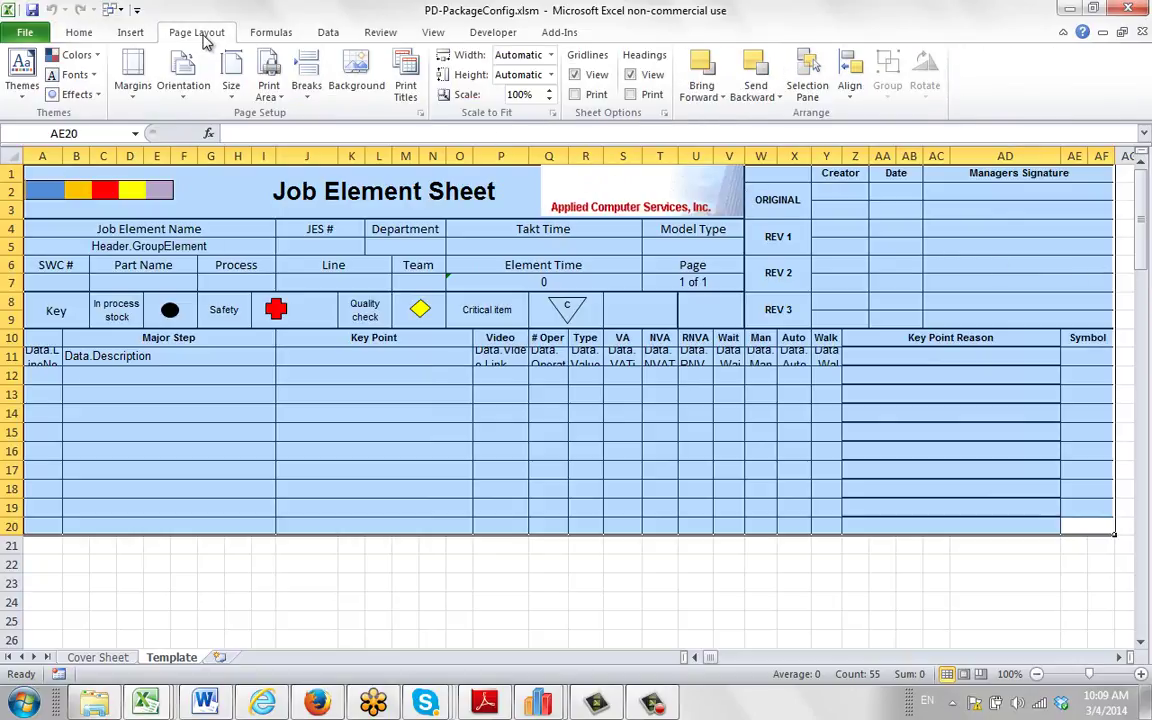
{"action": "left_click", "coordinate": [270, 97]}
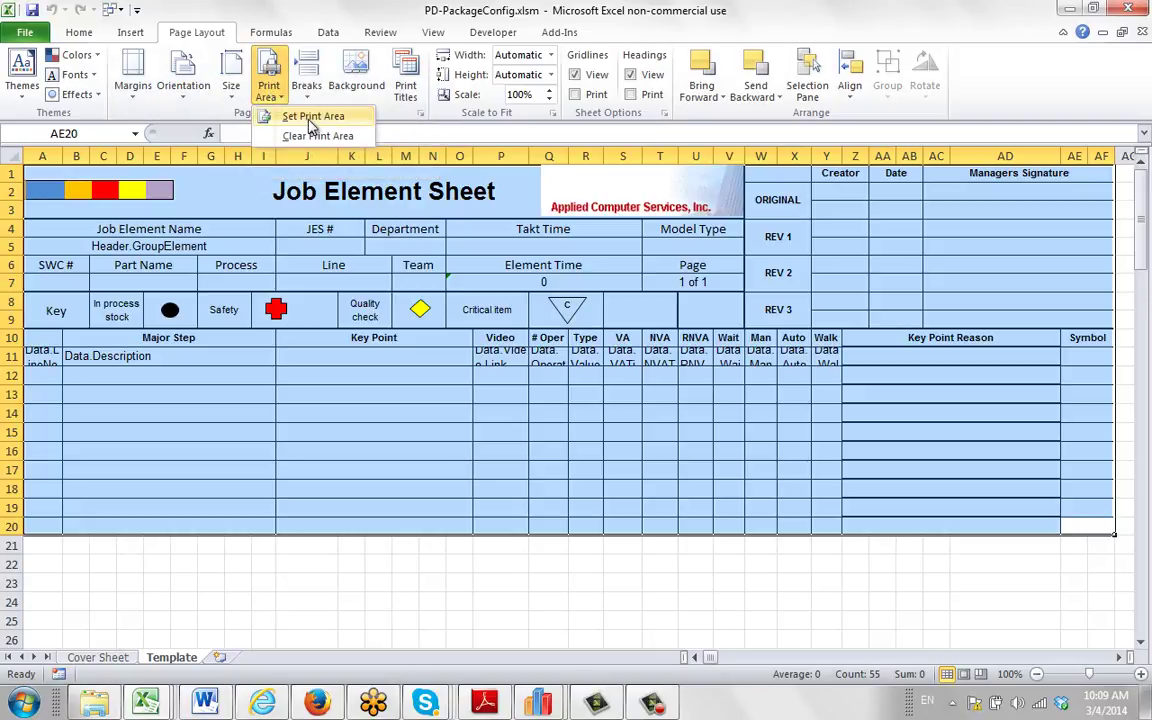
{"action": "left_click", "coordinate": [310, 118]}
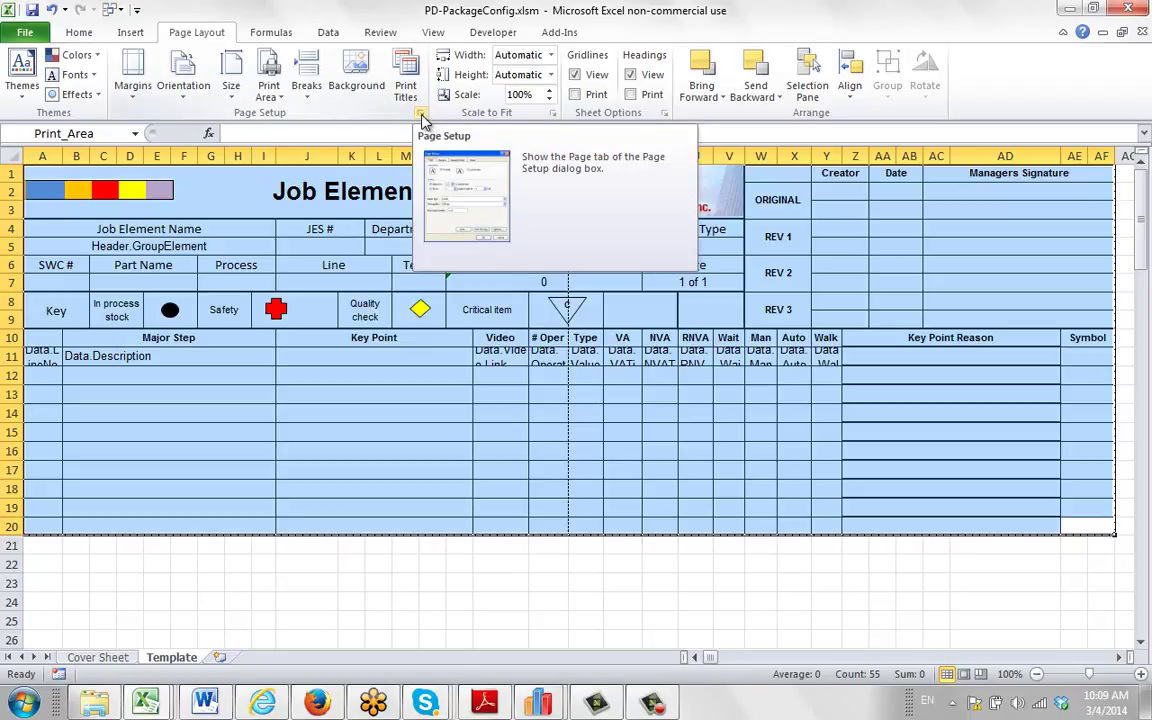
{"action": "left_click", "coordinate": [422, 116]}
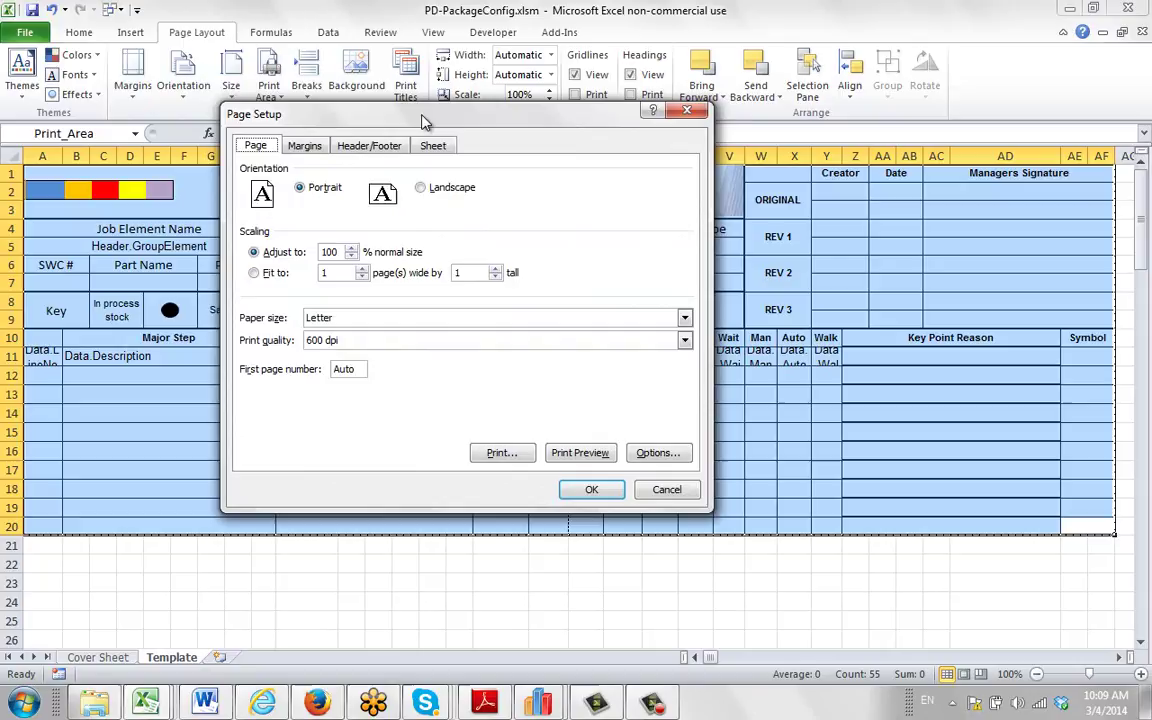
{"action": "left_click", "coordinate": [423, 188]}
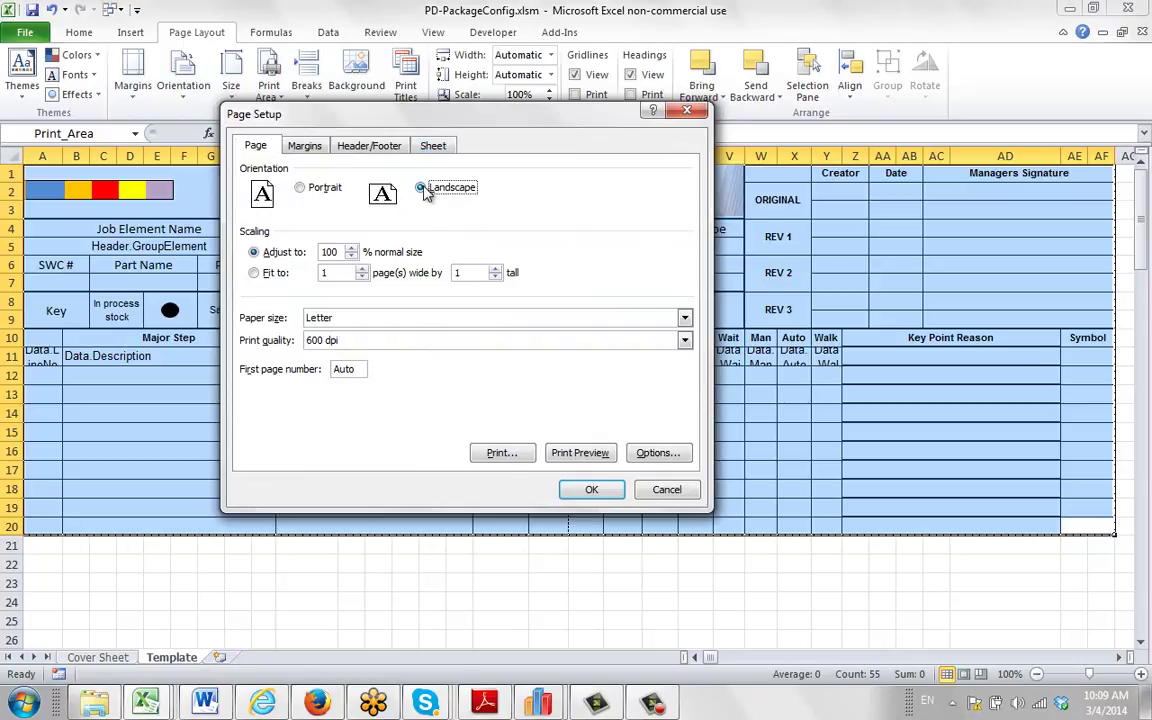
{"action": "double_click", "coordinate": [465, 274]}
{"action": "left_click", "coordinate": [583, 496]}
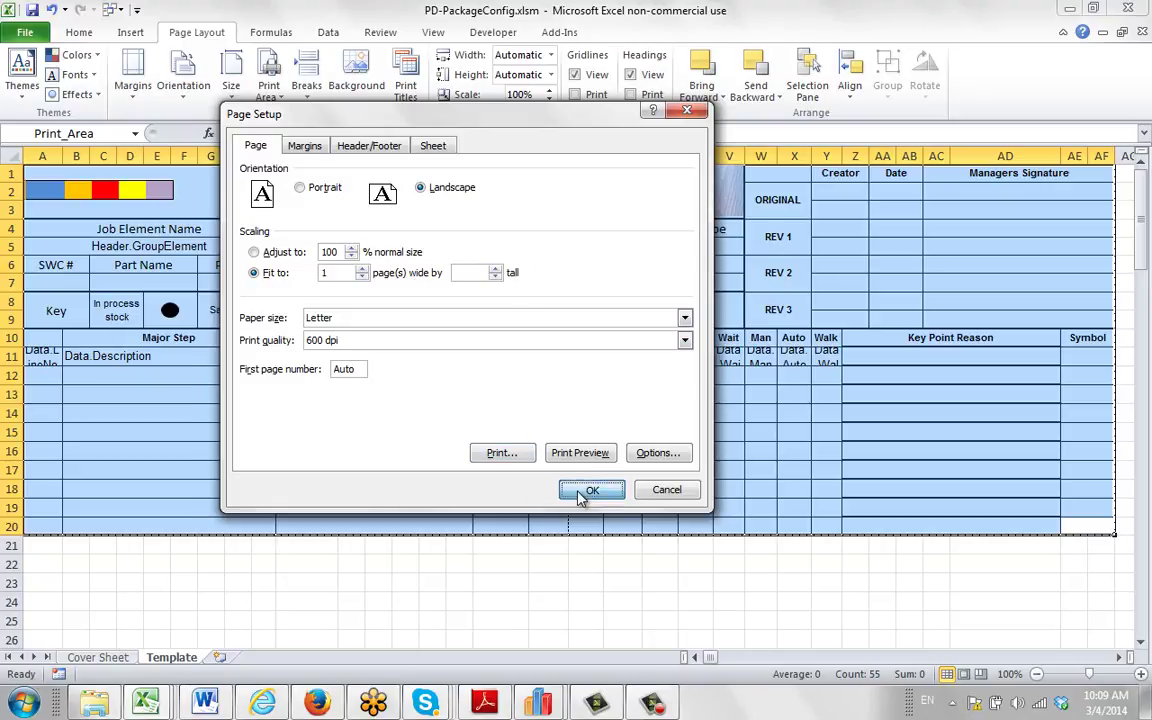
- On the Cover Sheet, select the Standard Work Instruction form from AK27 to the top-left
{"action": "left_click", "coordinate": [104, 659]}
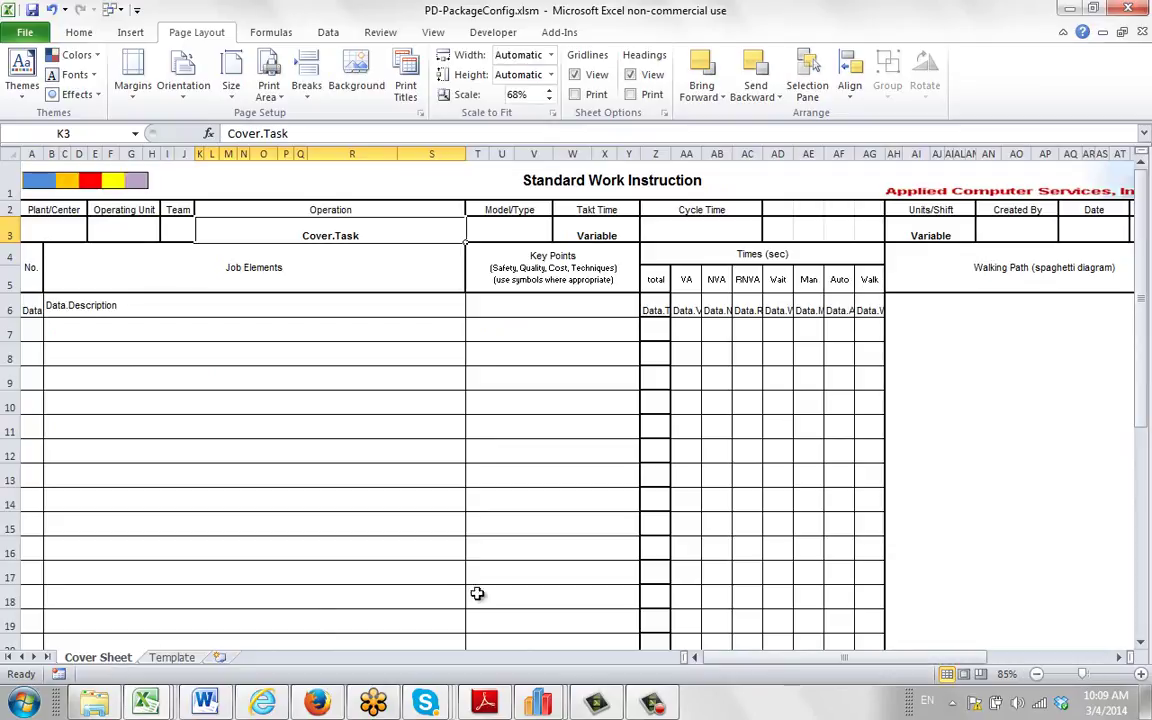
{"action": "scroll", "coordinate": [1028, 300], "scroll_direction": "down", "scroll_amount": 5}
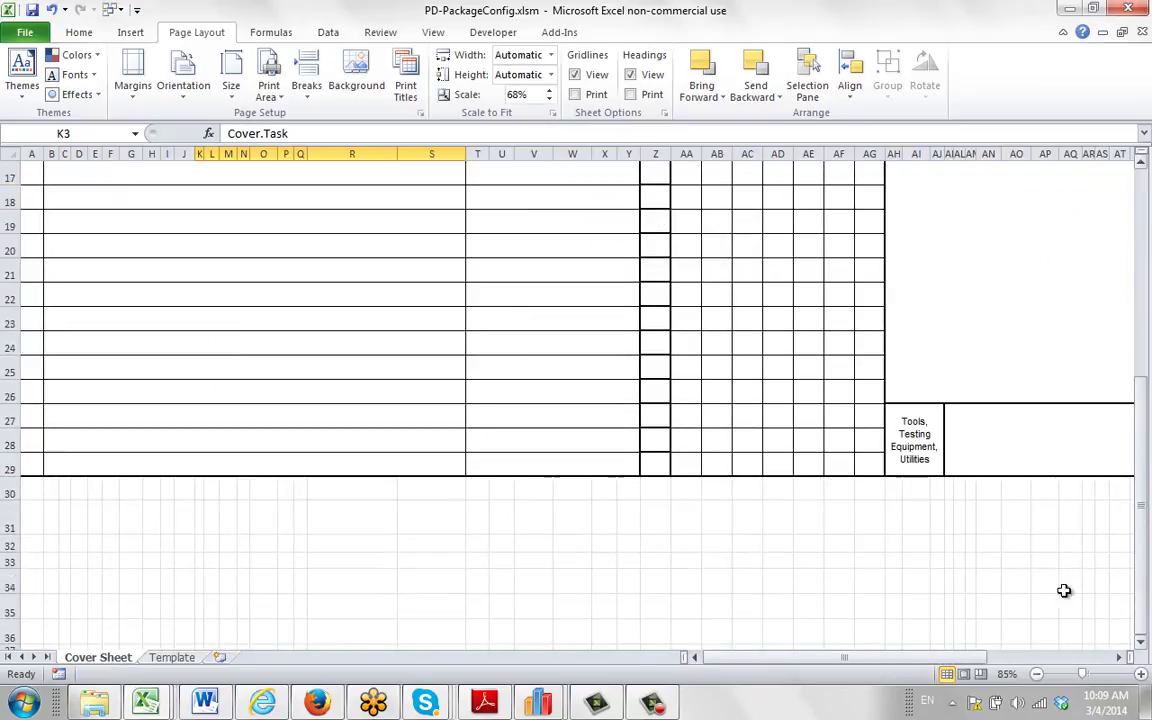
{"action": "left_click_drag", "start_coordinate": [951, 660], "coordinate": [1022, 667]}
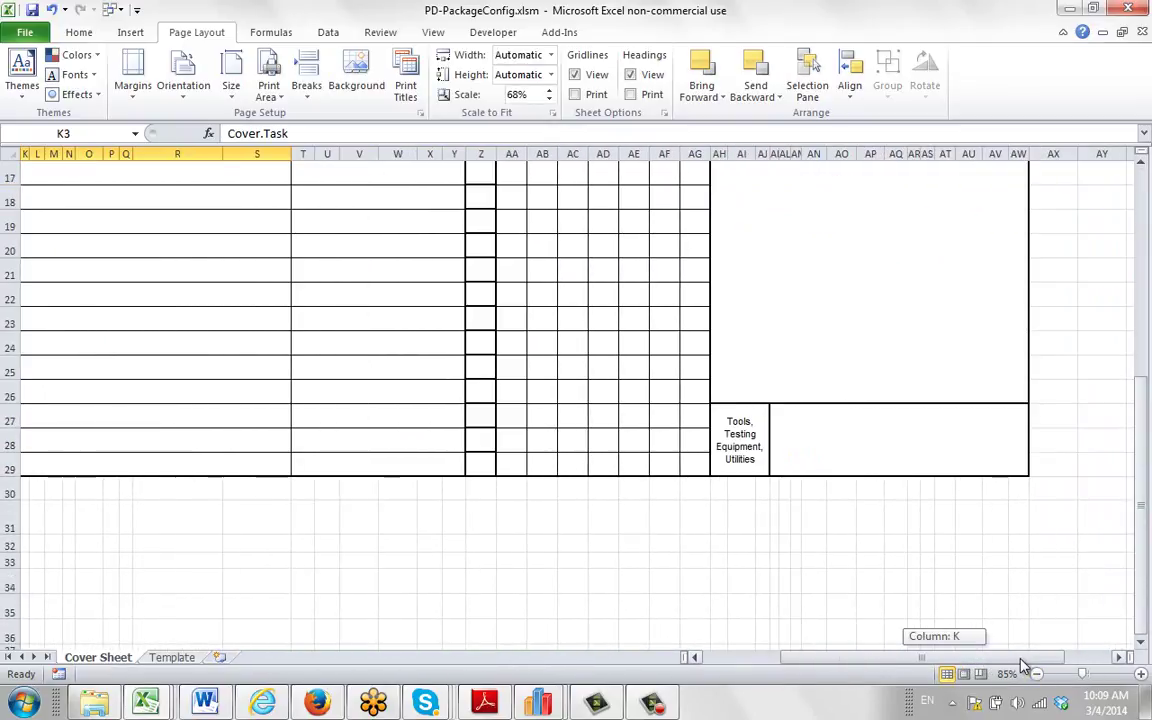
{"action": "left_click", "coordinate": [1021, 470]}
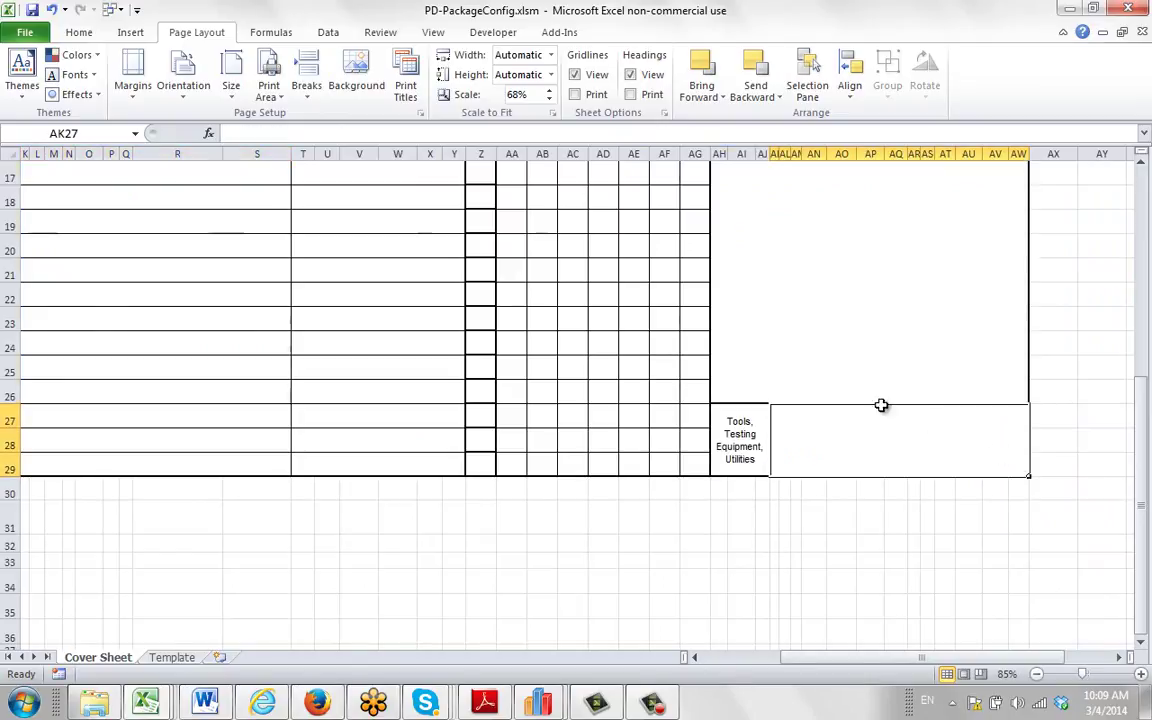
{"action": "left_click_drag", "start_coordinate": [881, 405], "coordinate": [25, 90]}
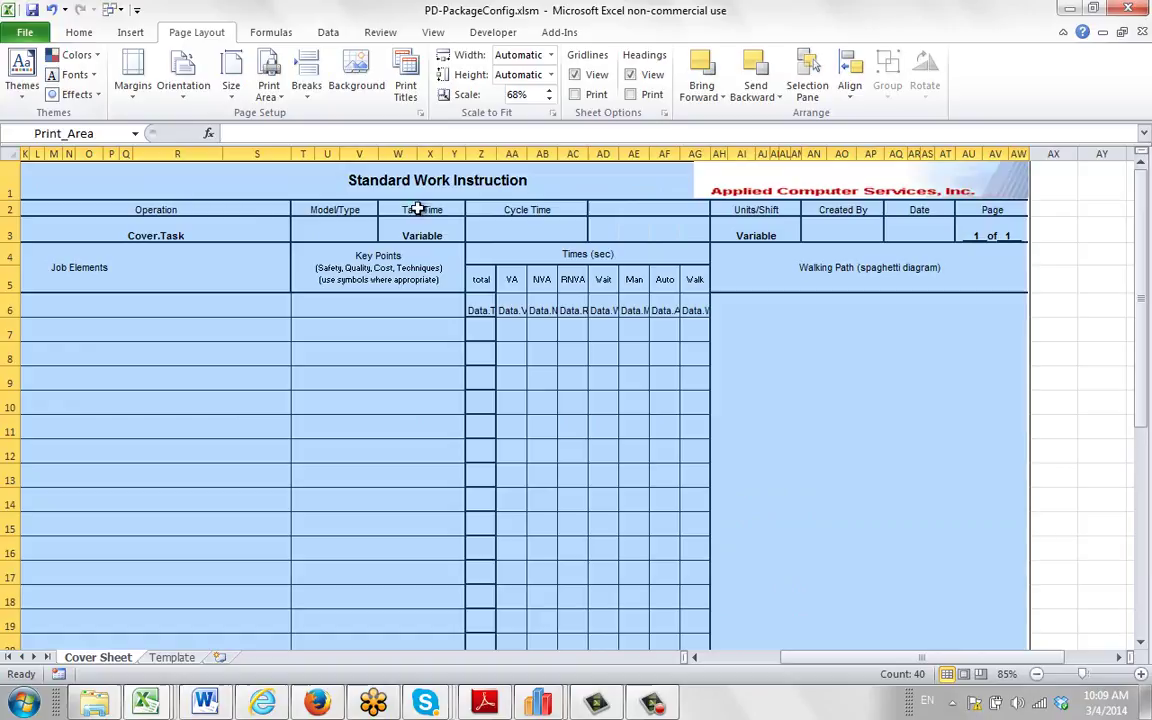
- Make it the print area, fit to 1 page wide with the pages-tall limit cleared
{"action": "left_click", "coordinate": [268, 84]}
{"action": "left_click", "coordinate": [297, 120]}
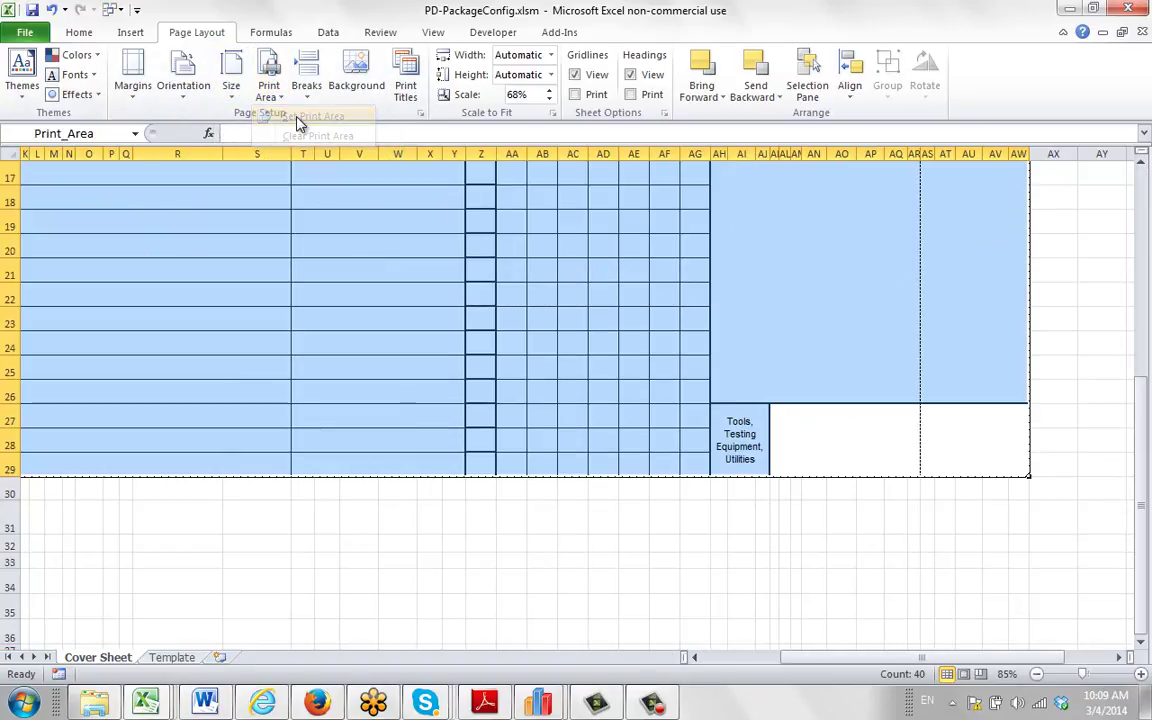
{"action": "left_click", "coordinate": [420, 114]}
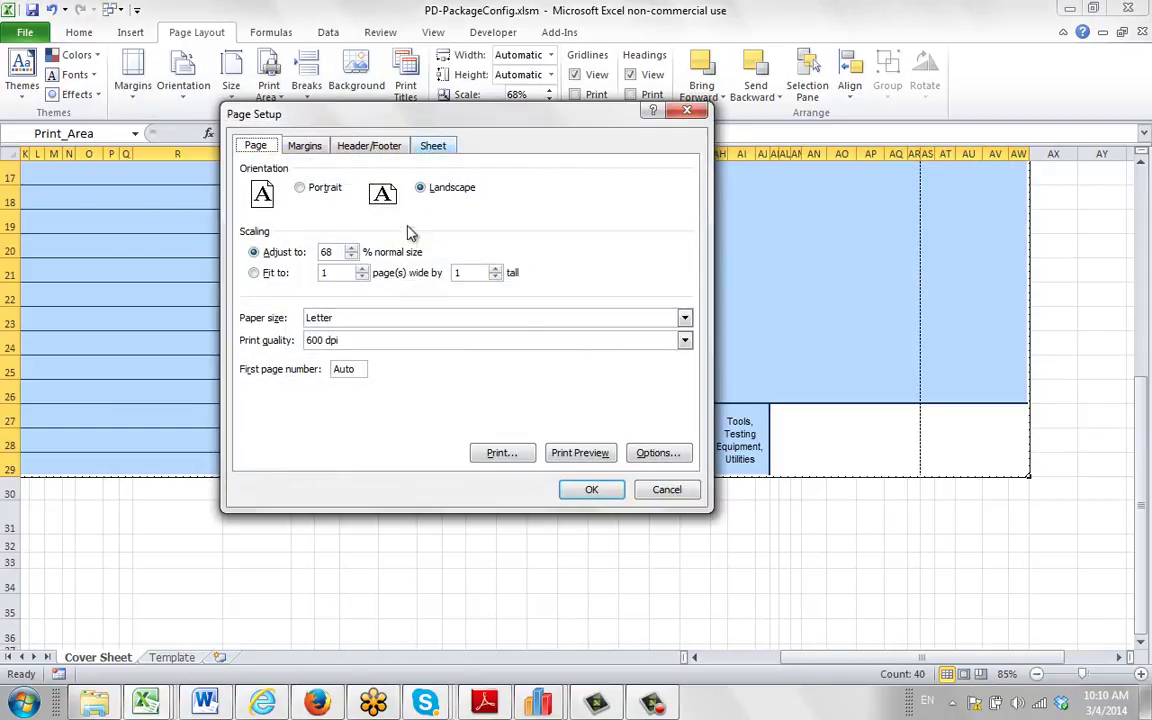
{"action": "double_click", "coordinate": [471, 273]}
{"action": "key", "text": "Delete"}
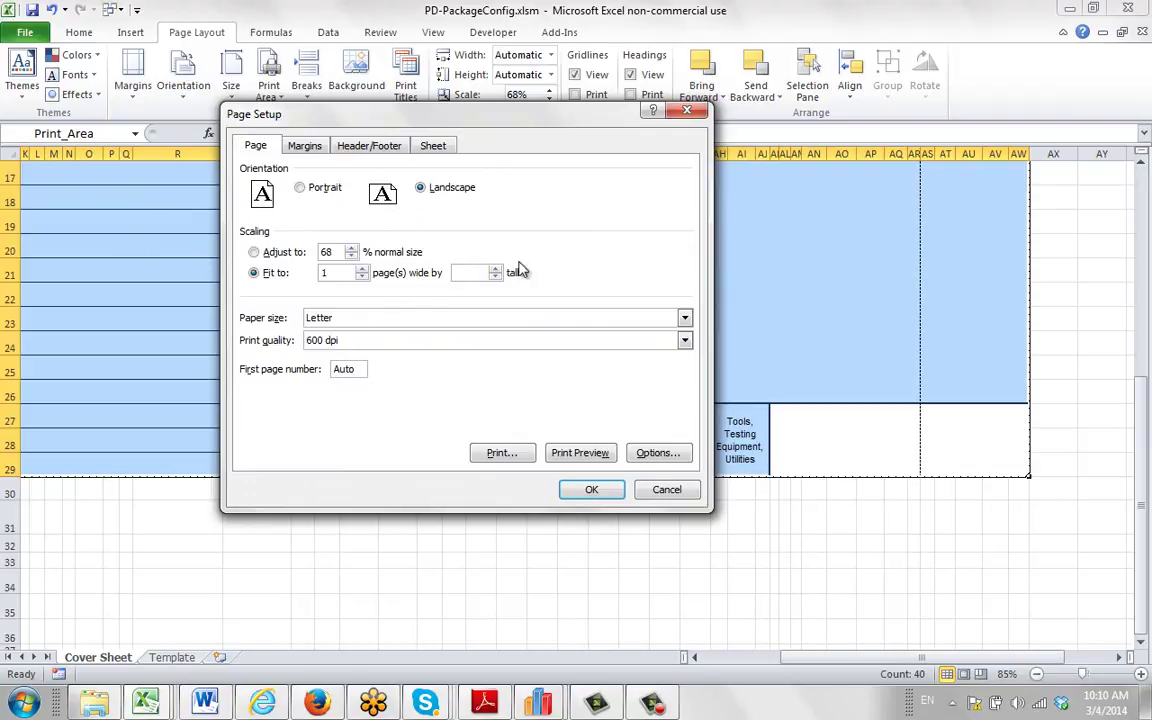
{"action": "left_click", "coordinate": [589, 491]}
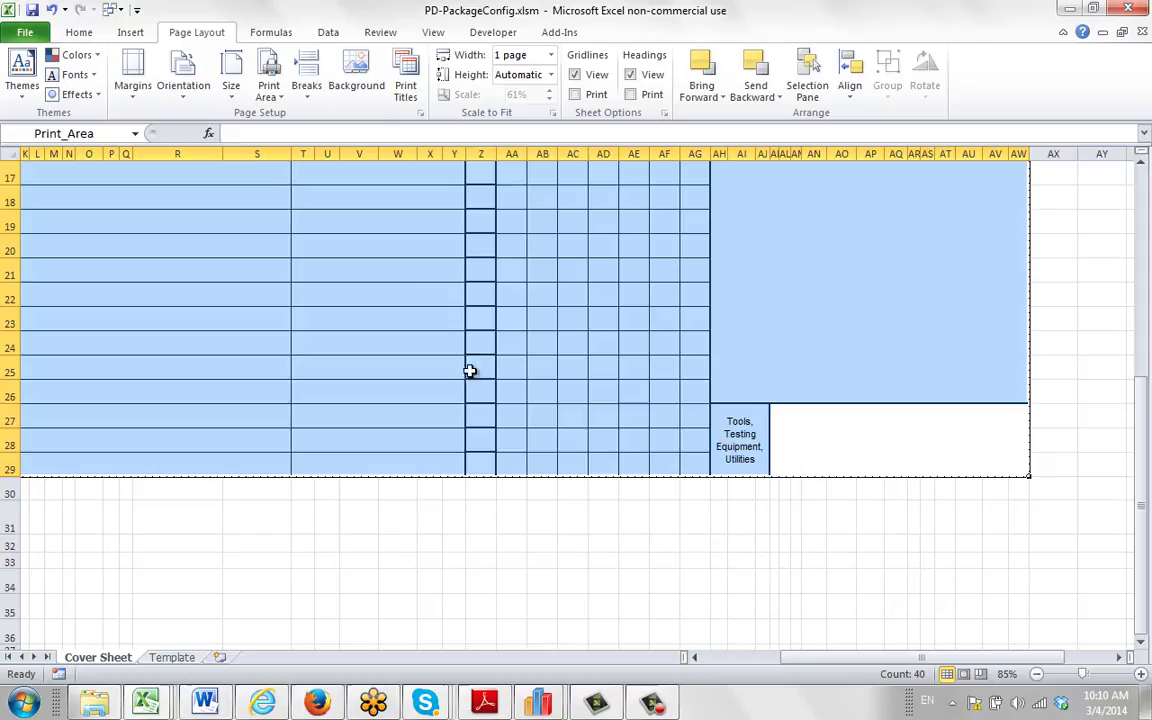
- Close Excel and the Options dialogs, then turn on Show All Detail and Show All Groupings
{"action": "left_click", "coordinate": [26, 33]}
{"action": "left_click", "coordinate": [48, 137]}
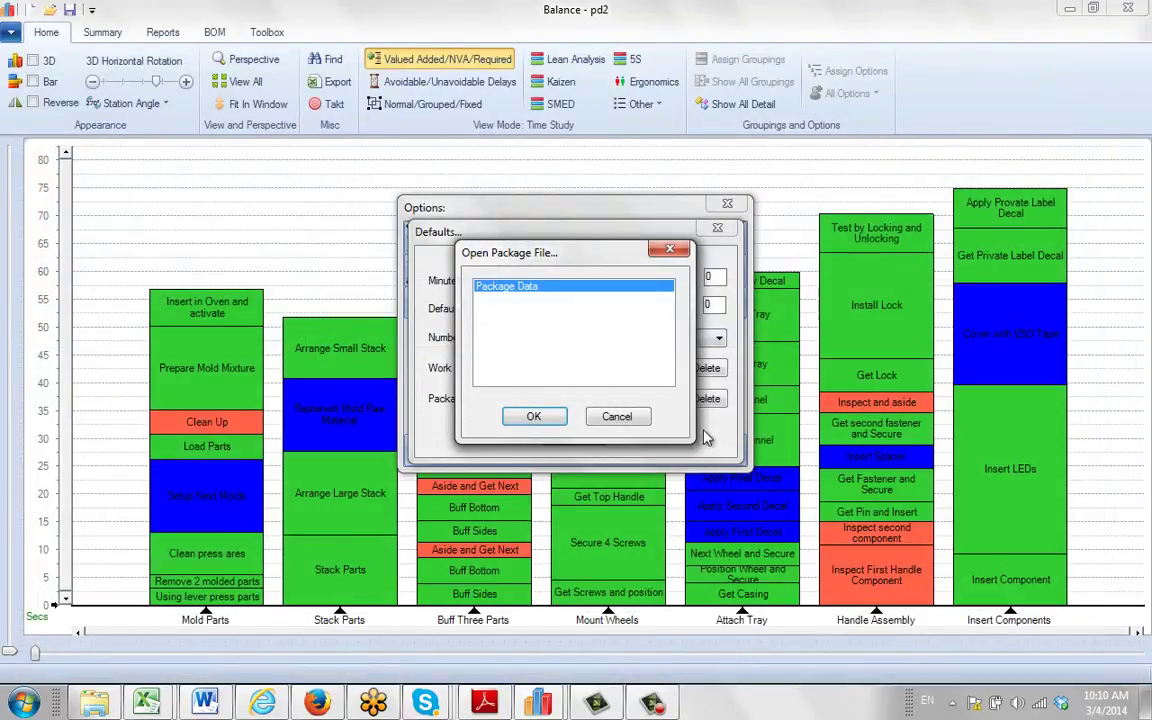
{"action": "left_click", "coordinate": [622, 417]}
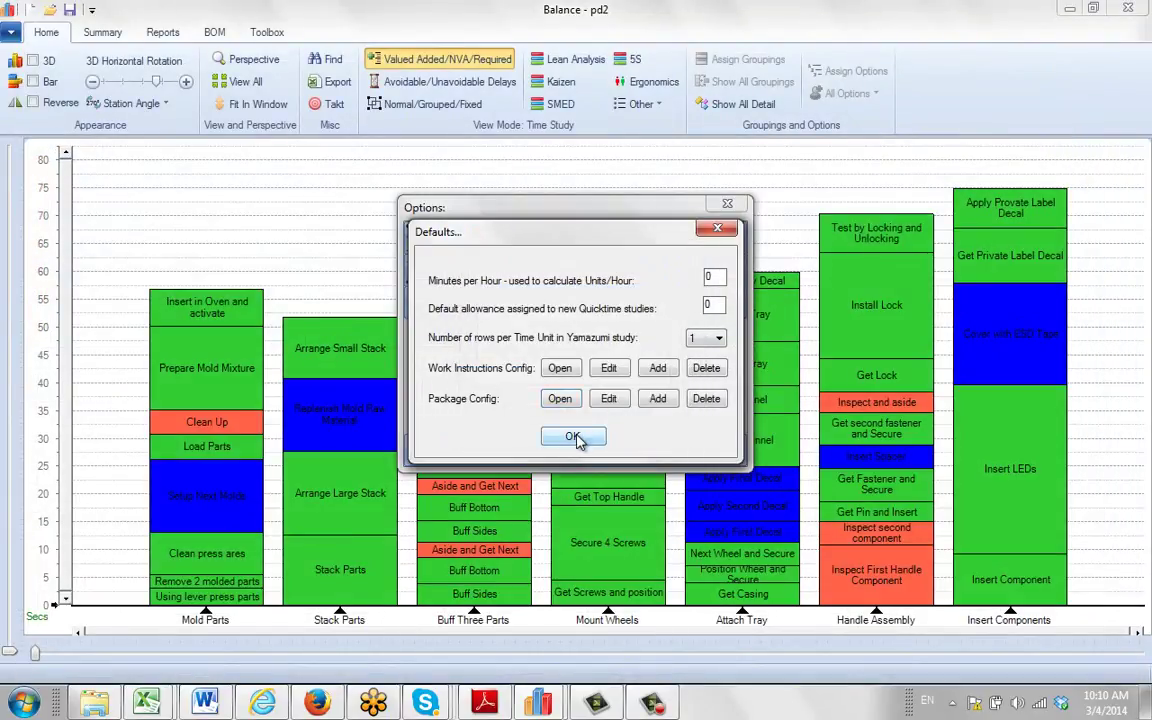
{"action": "left_click", "coordinate": [573, 437]}
{"action": "left_click", "coordinate": [727, 204]}
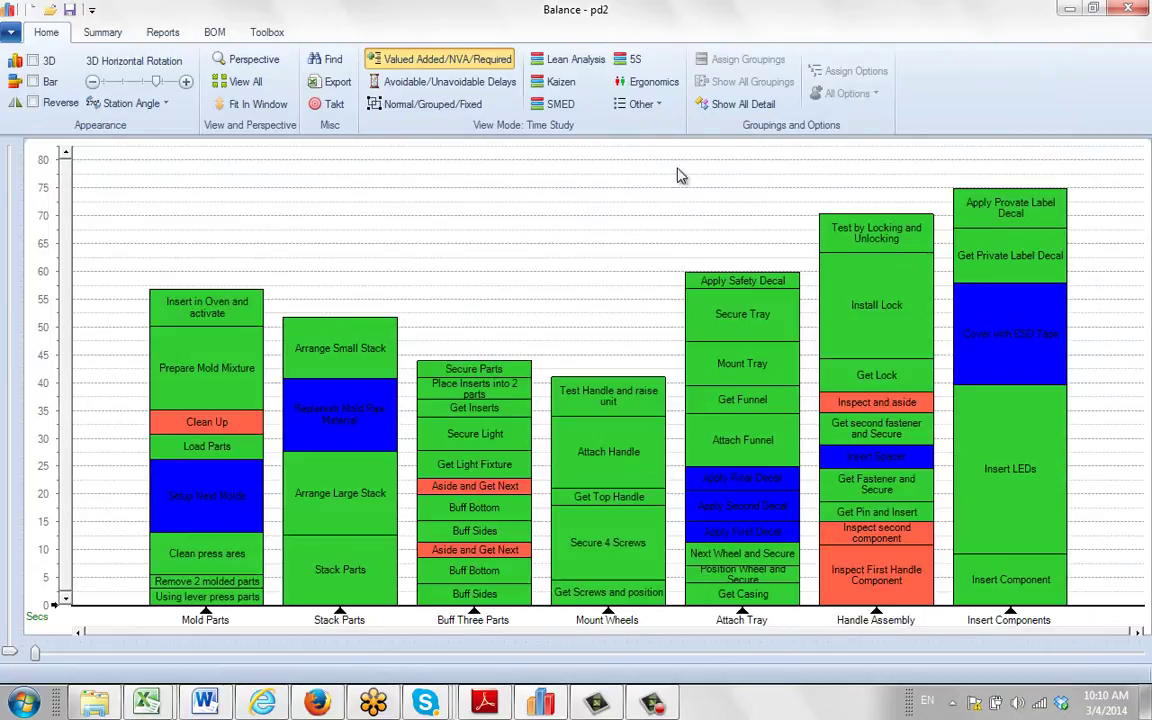
{"action": "left_click", "coordinate": [740, 106]}
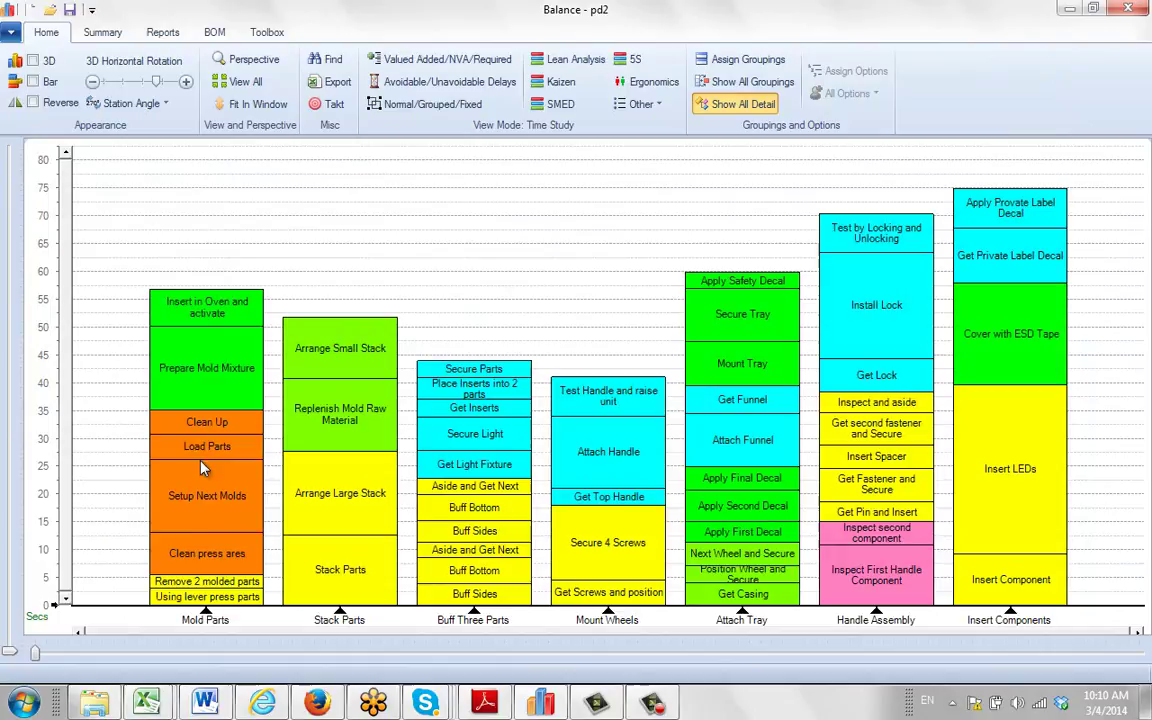
{"action": "left_click", "coordinate": [758, 84]}
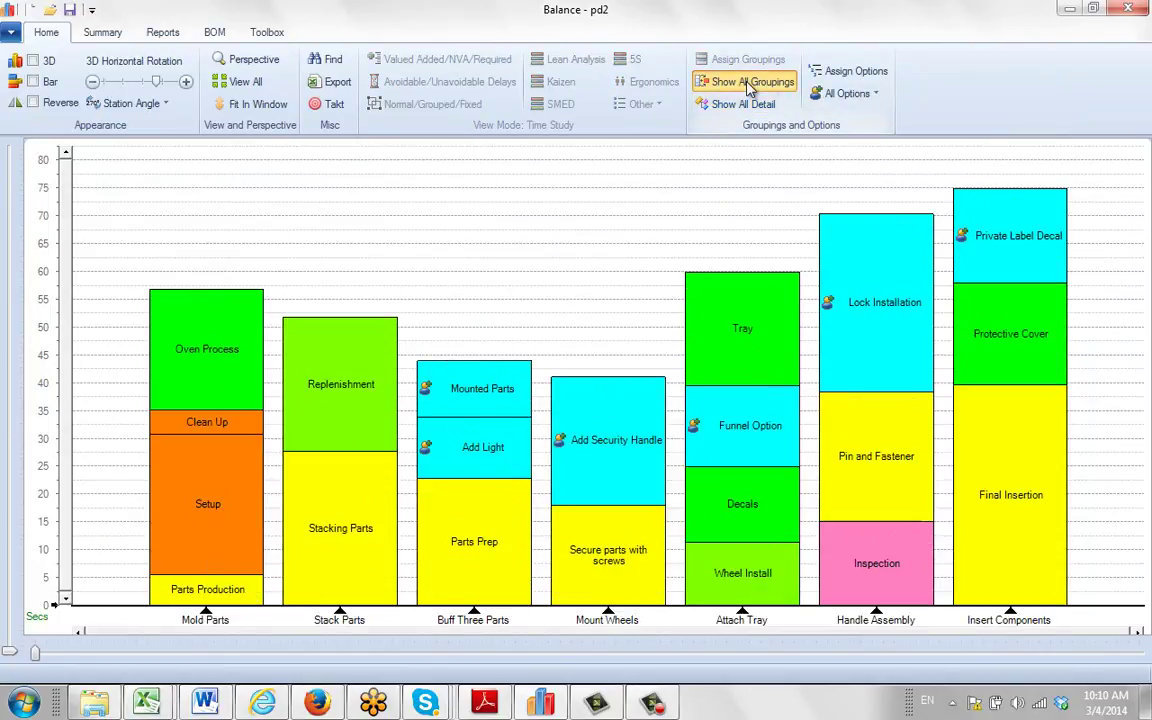
- Choose Package > Package Station for the Mold Parts station
{"action": "right_click", "coordinate": [209, 621]}
{"action": "mouse_move", "coordinate": [252, 630]}
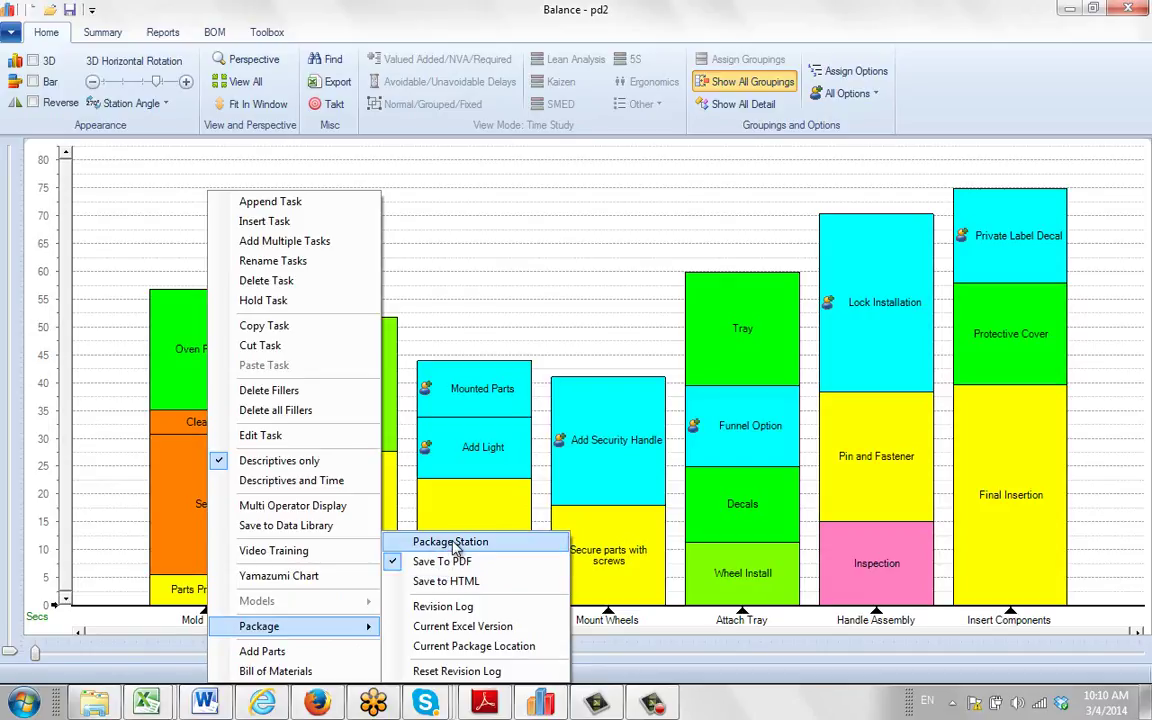
{"action": "left_click", "coordinate": [450, 542]}
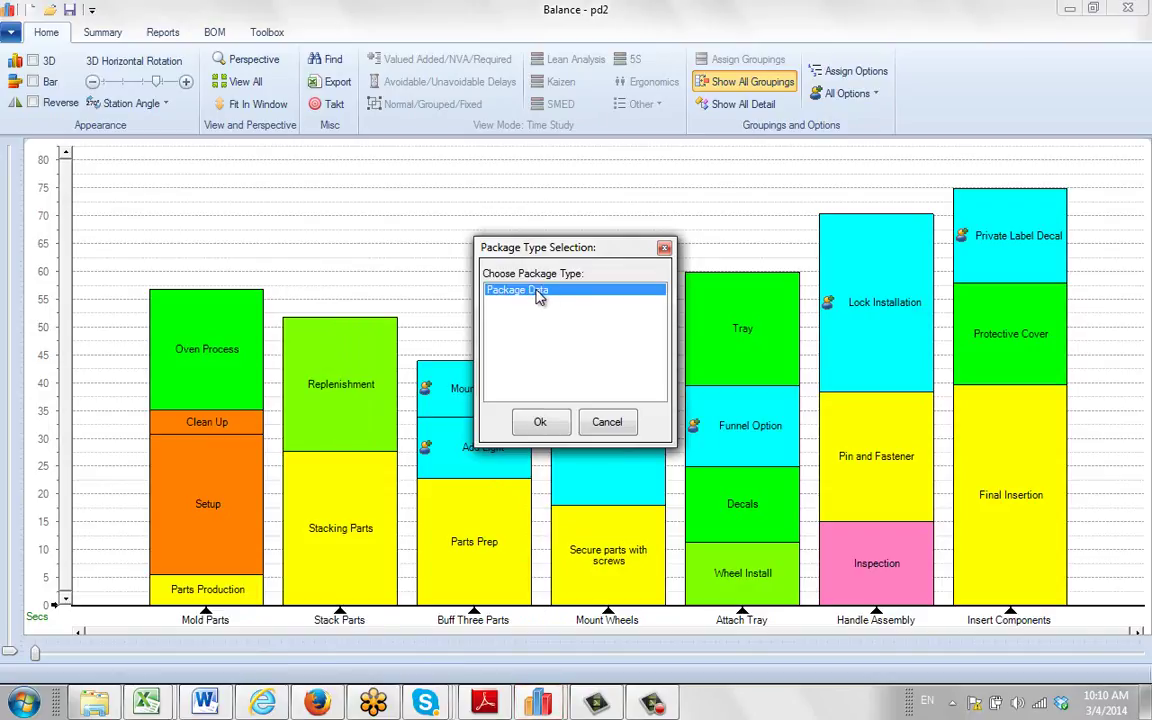
- Accept Package Data as the type and browse to Documents\Timer Pro\Packages\pdf
{"action": "left_click", "coordinate": [540, 423]}
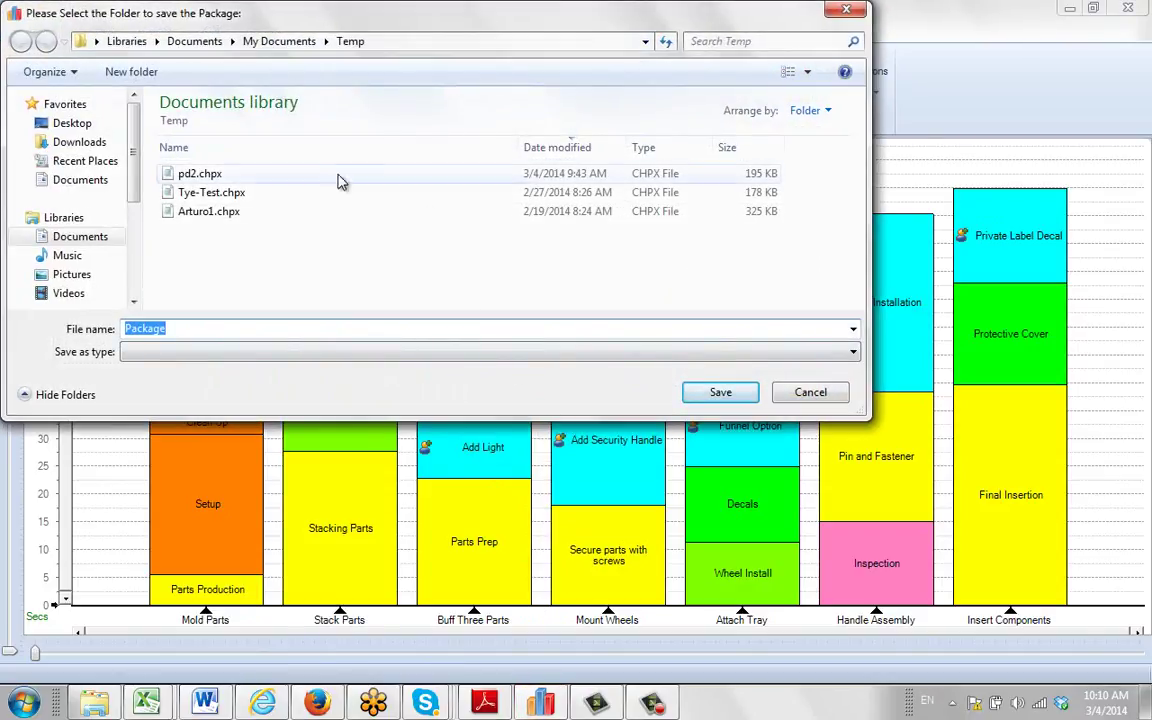
{"action": "left_click", "coordinate": [78, 238]}
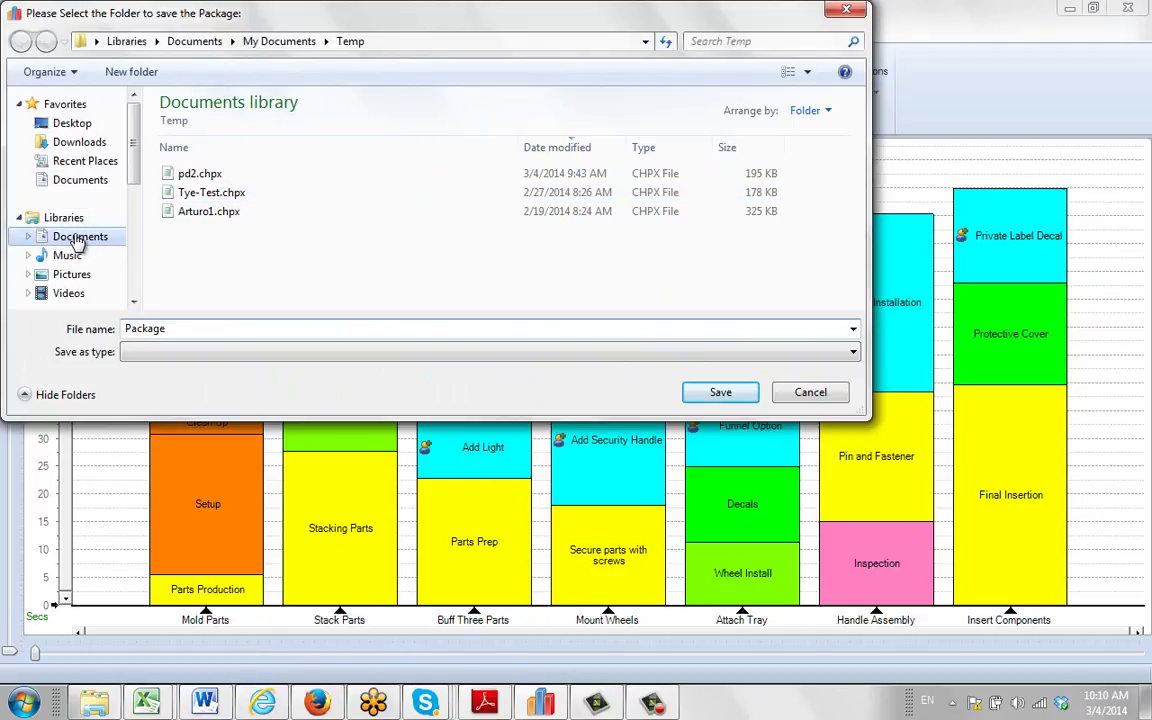
{"action": "double_click", "coordinate": [200, 250]}
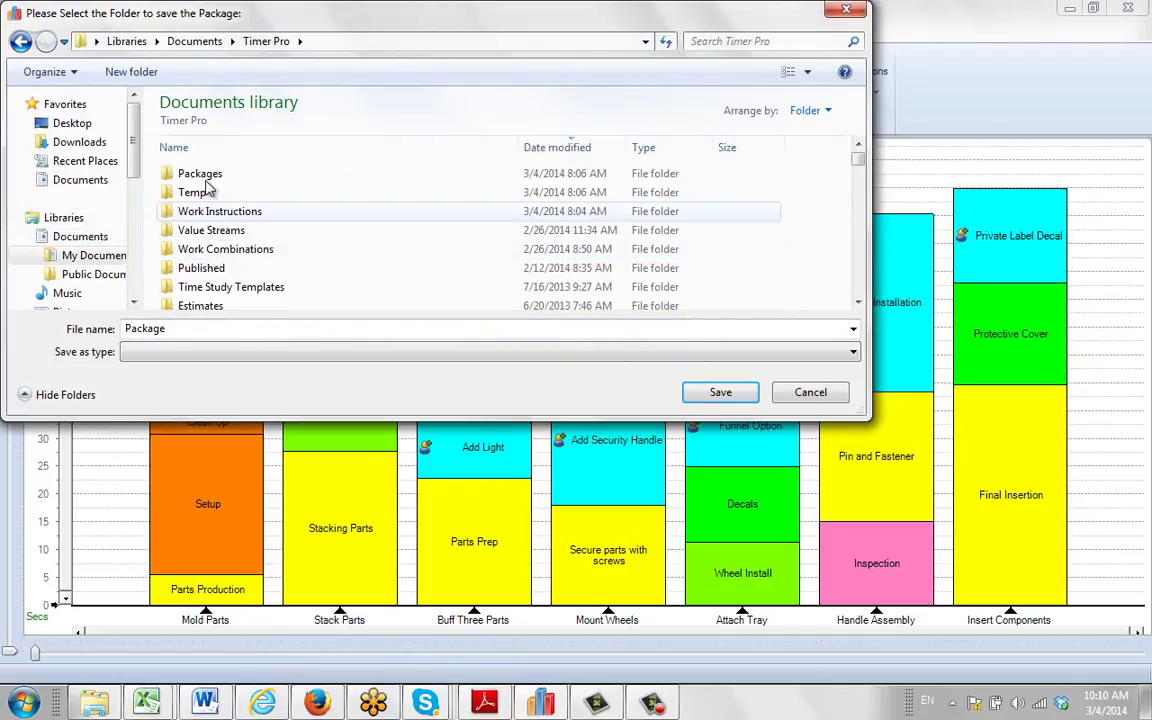
{"action": "double_click", "coordinate": [205, 175]}
{"action": "double_click", "coordinate": [189, 176]}
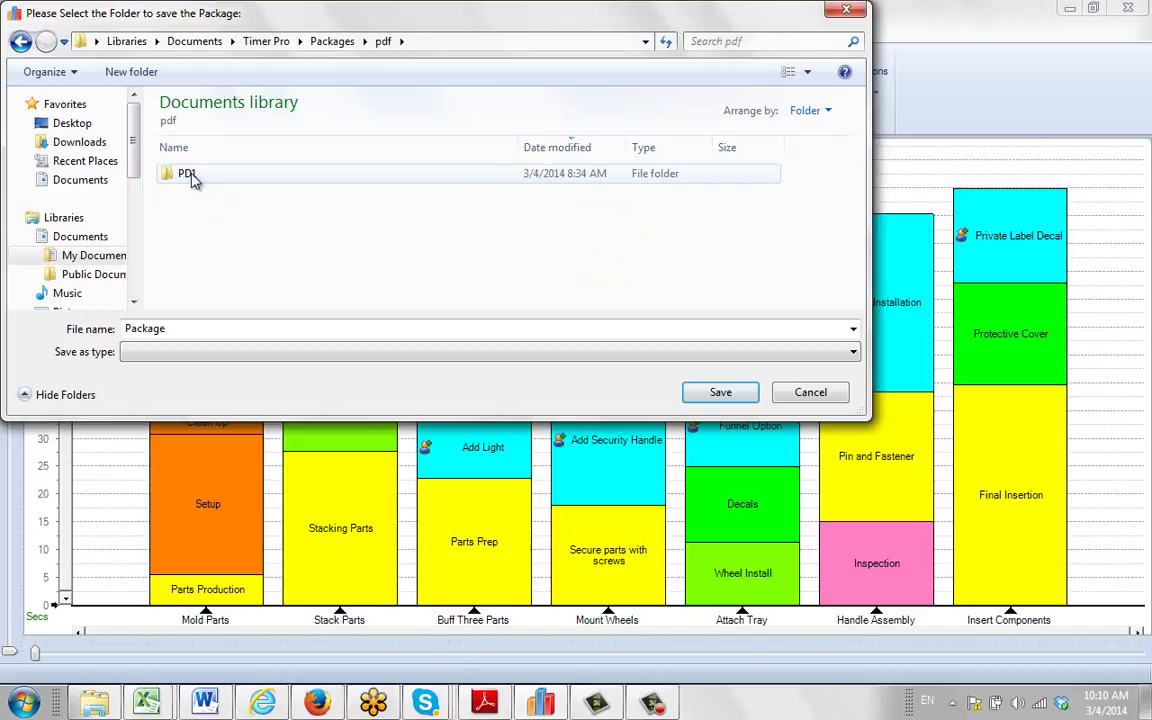
- Create a new PD2 folder there and save the package into it
{"action": "left_click", "coordinate": [138, 73]}
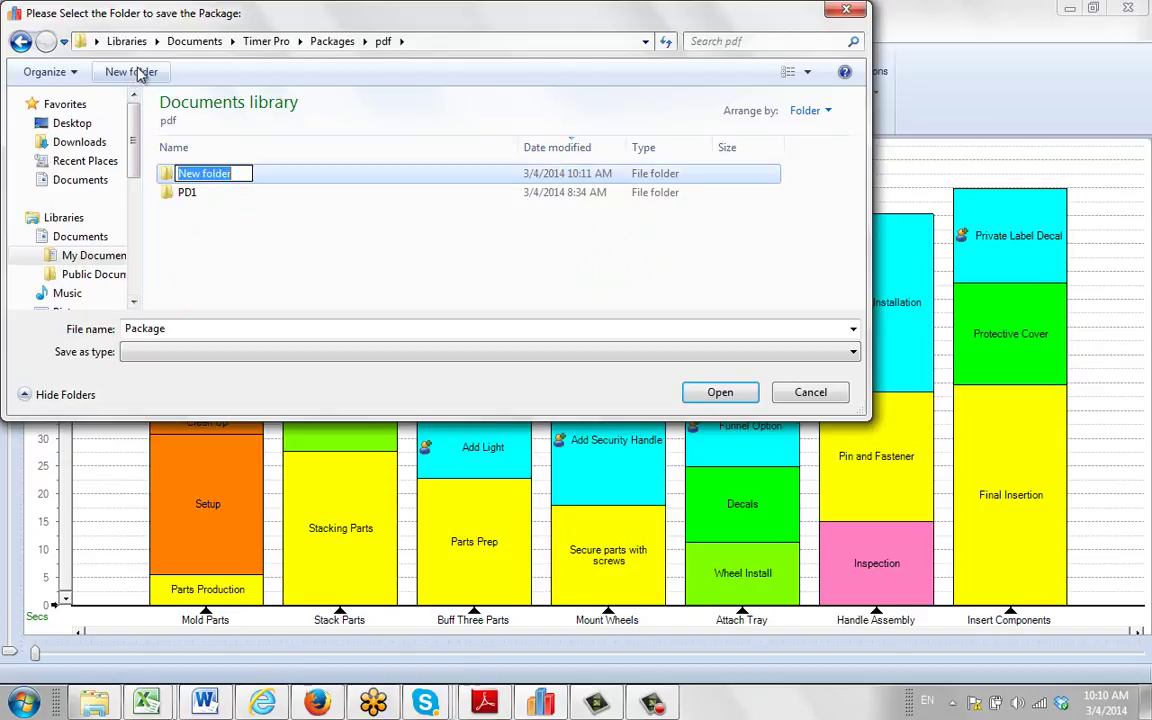
{"action": "type", "text": "PD2"}
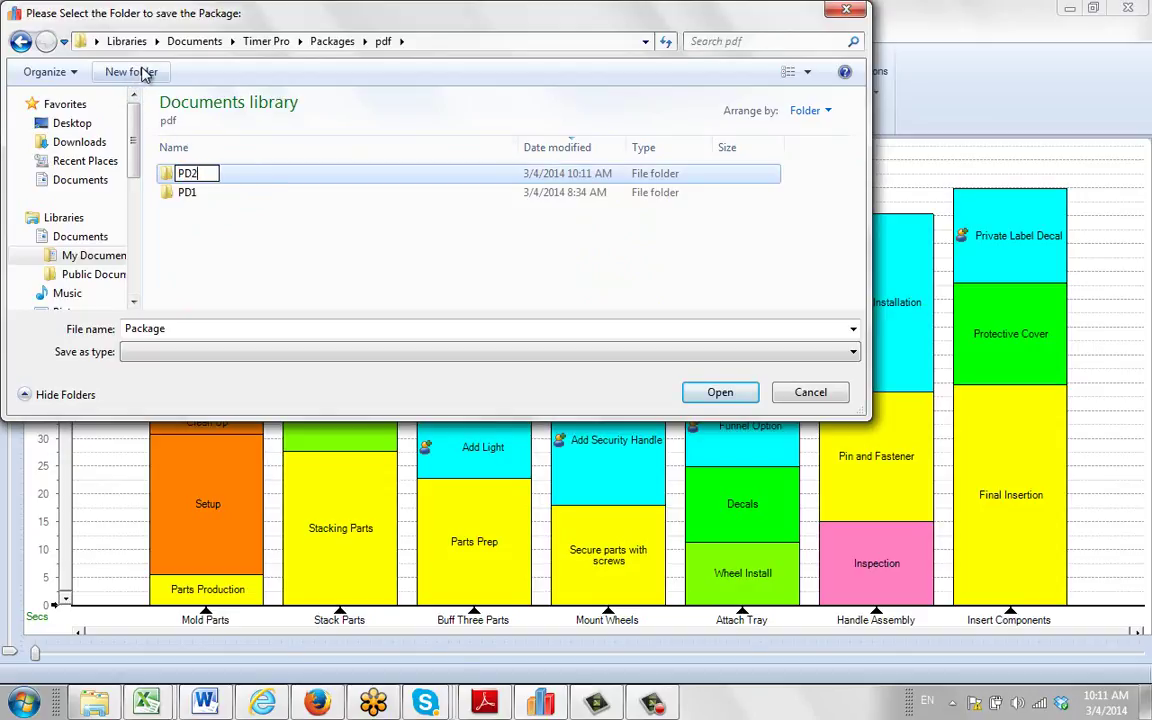
{"action": "left_click", "coordinate": [170, 178]}
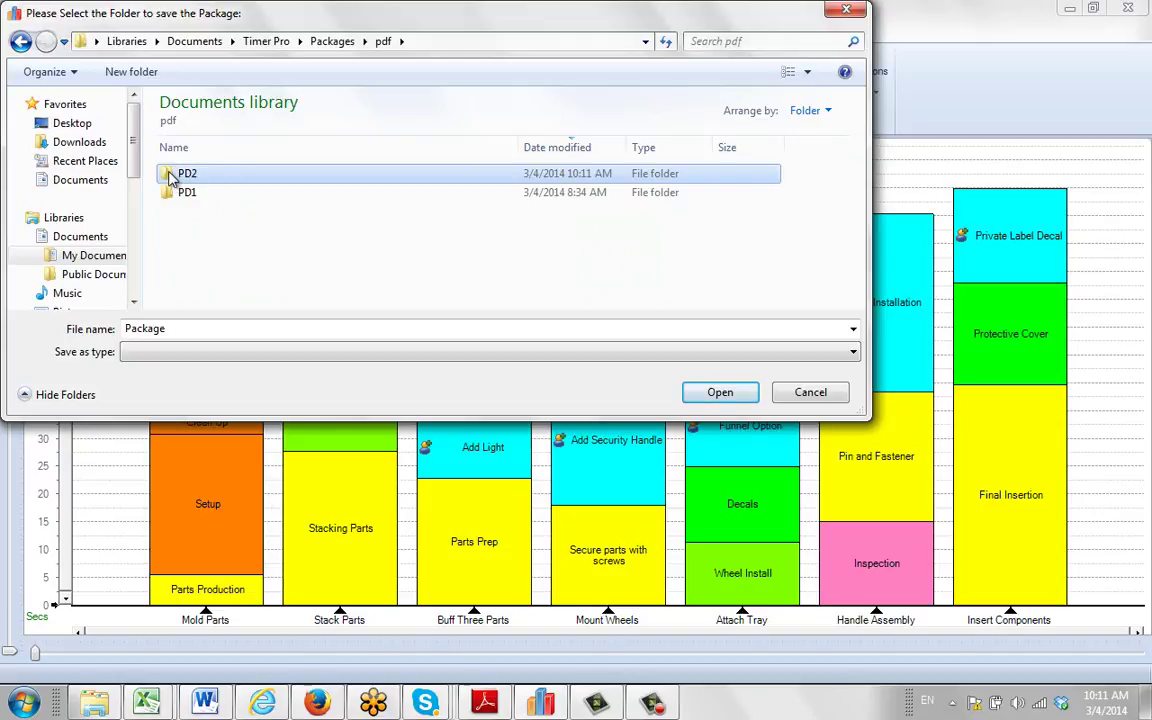
{"action": "double_click", "coordinate": [170, 176]}
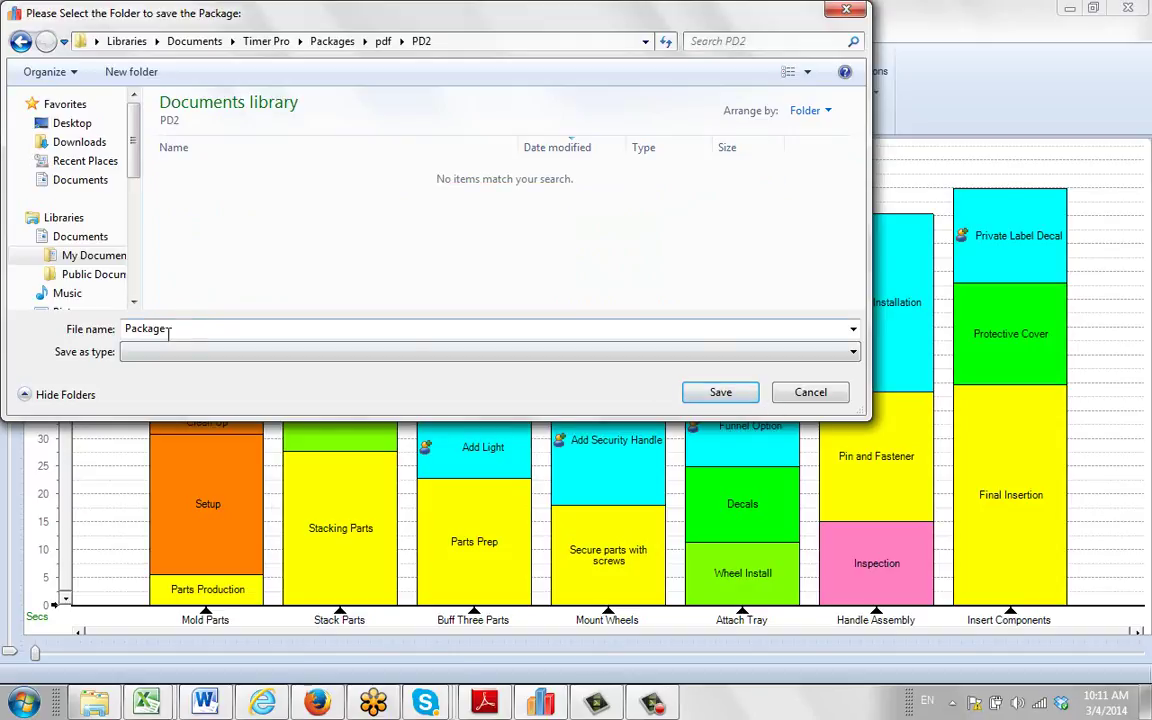
{"action": "left_click", "coordinate": [740, 393]}
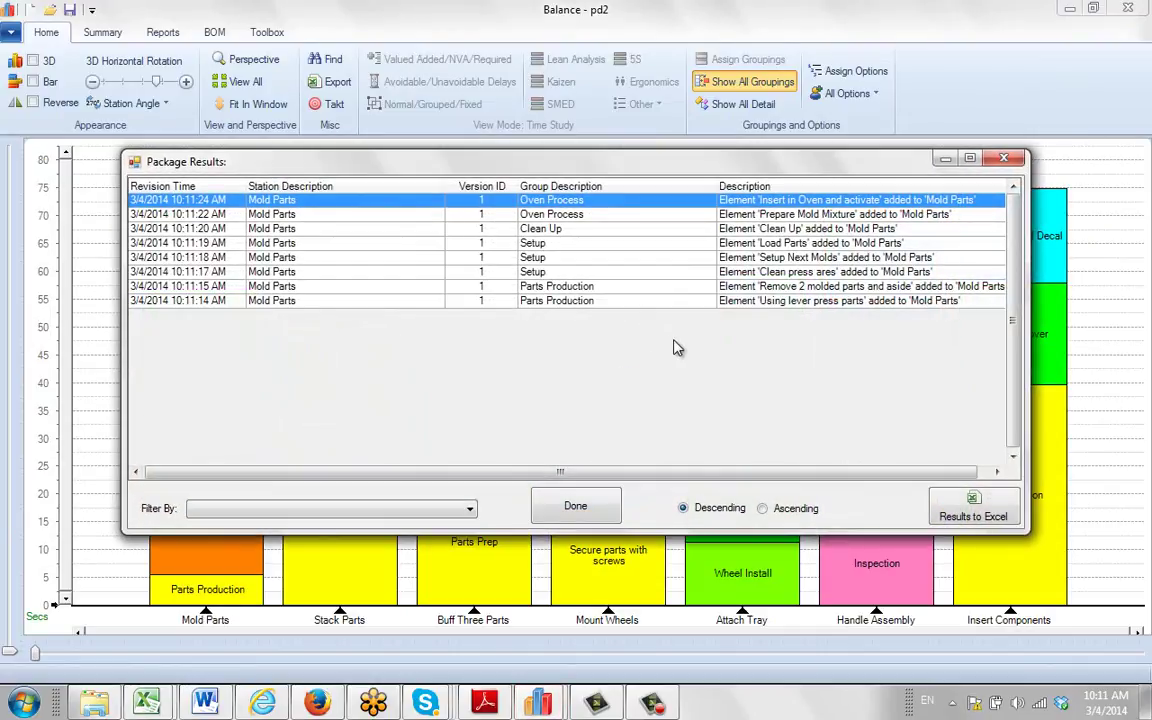
- Inspect the Load Parts entry in the Package Results log
{"action": "left_click", "coordinate": [482, 246]}
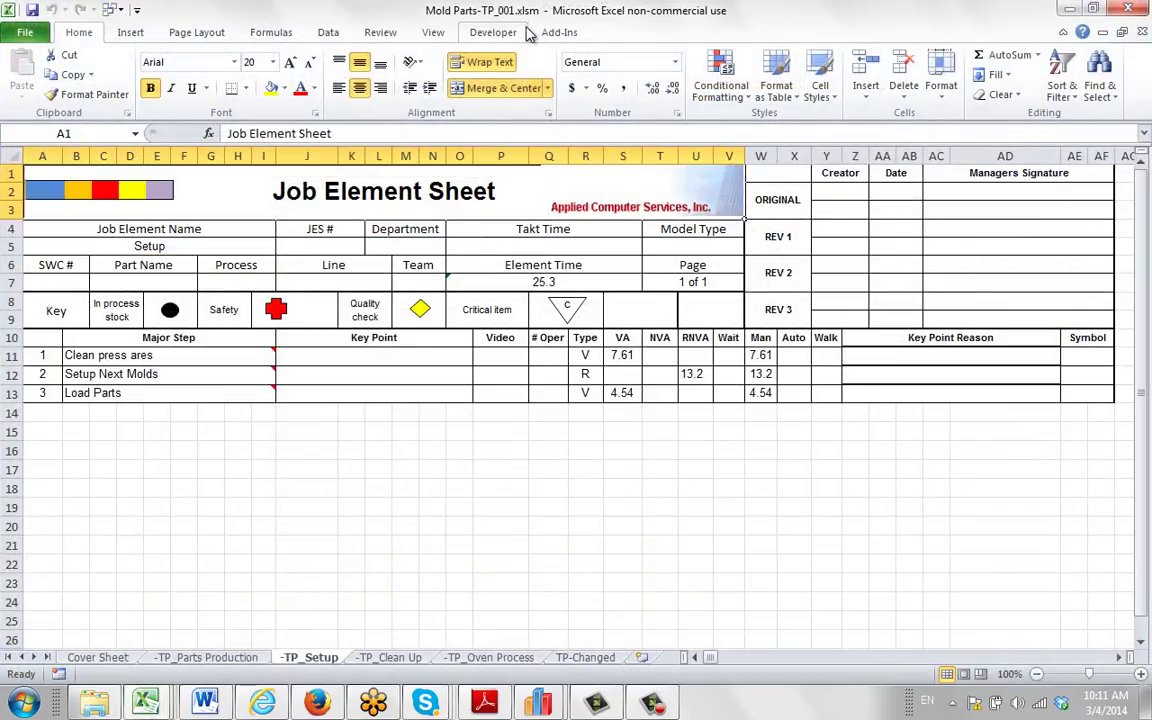
- Open Mold Parts-TP_001.pdf from Documents\Timer Pro\Packages\pdf\PD2 in Explorer
{"action": "left_click", "coordinate": [95, 704]}
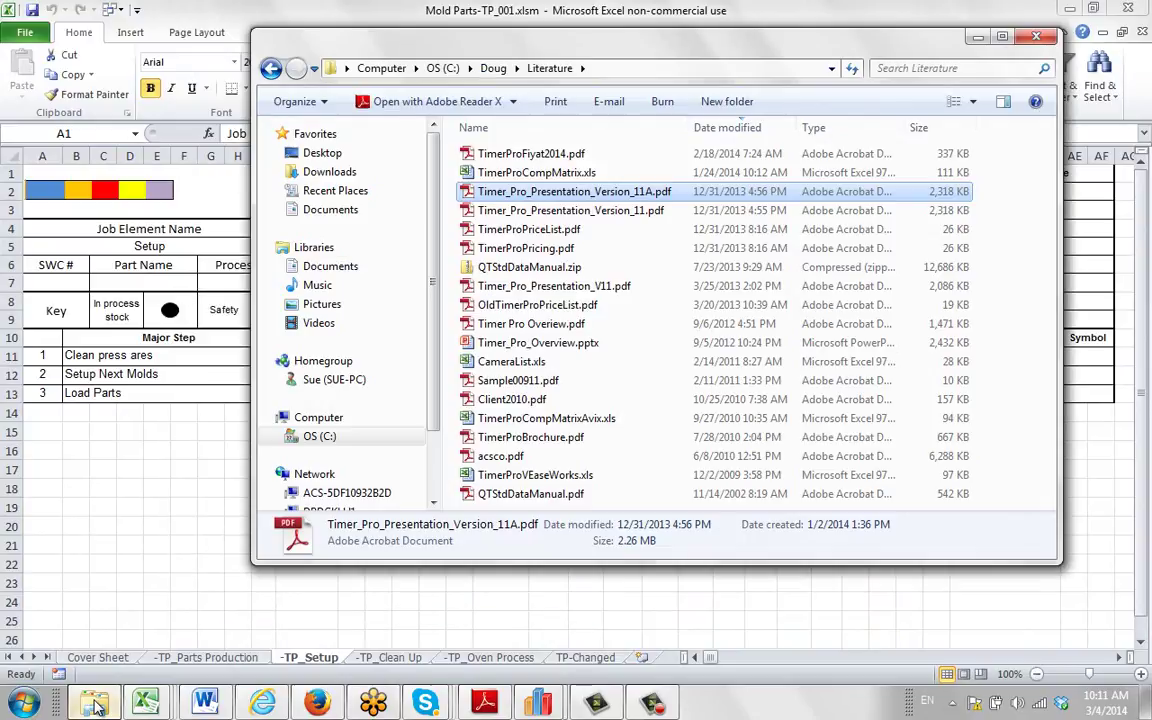
{"action": "left_click", "coordinate": [338, 270]}
{"action": "double_click", "coordinate": [497, 279]}
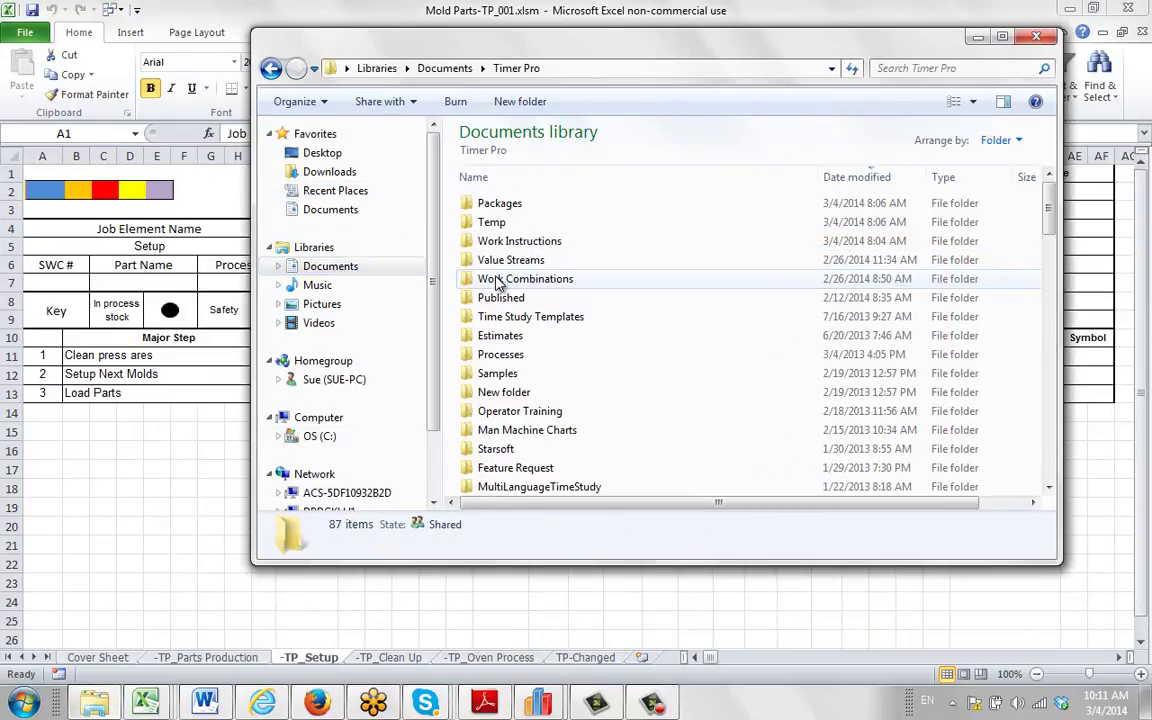
{"action": "double_click", "coordinate": [488, 204]}
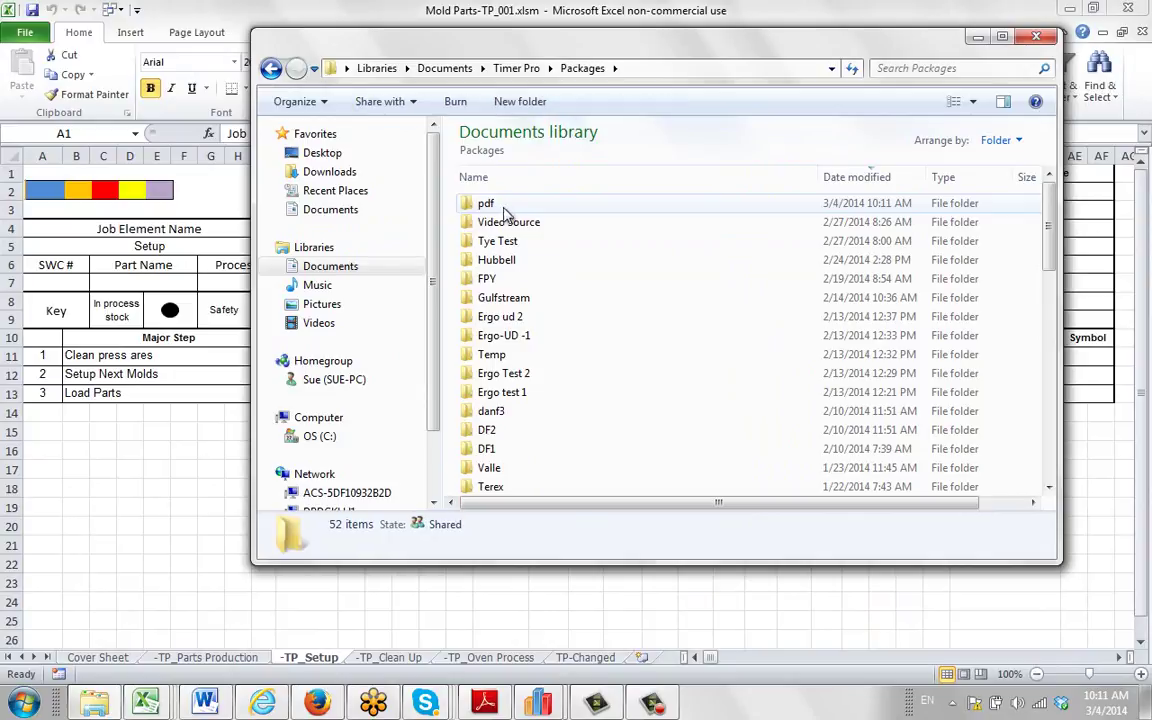
{"action": "left_click", "coordinate": [489, 206]}
{"action": "double_click", "coordinate": [489, 206]}
{"action": "double_click", "coordinate": [489, 206]}
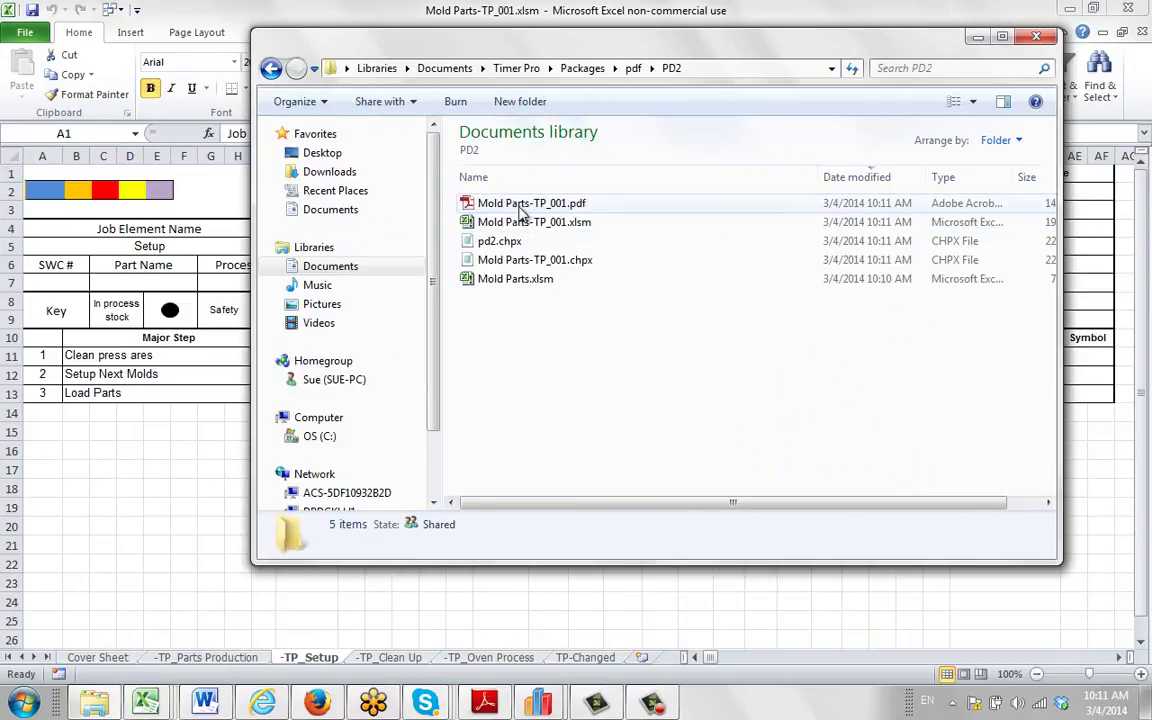
{"action": "double_click", "coordinate": [522, 210]}
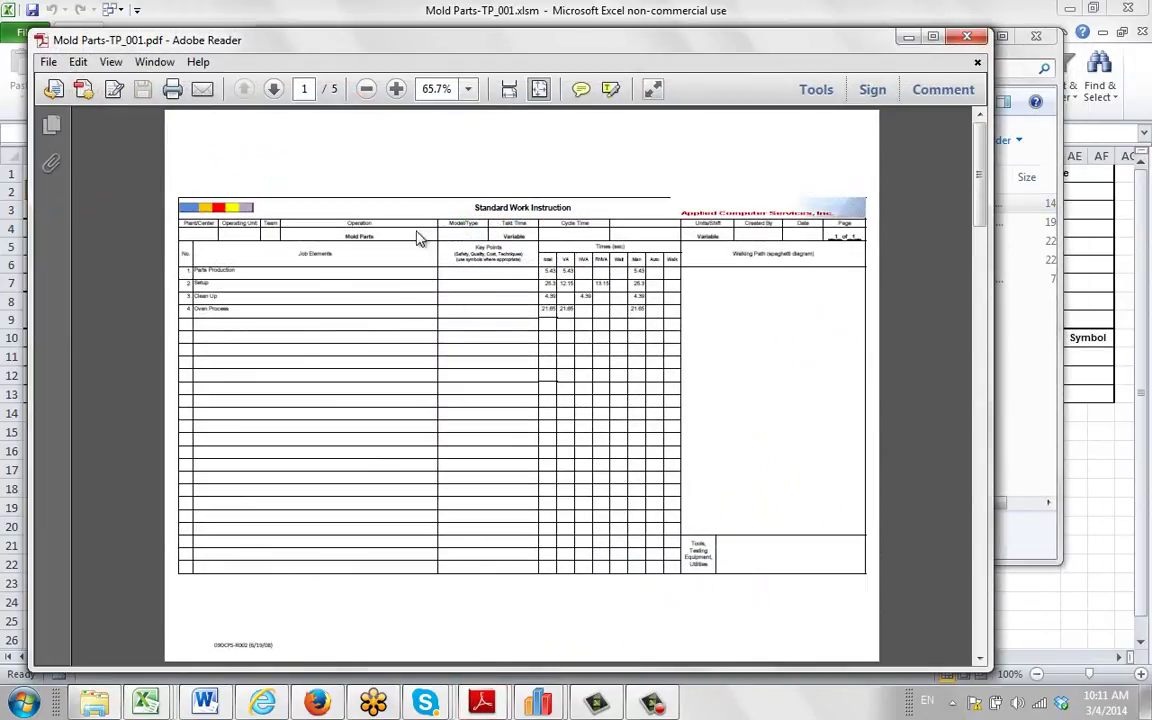
- View the Mold Parts PDF at 100% zoom in a maximized Reader window
{"action": "left_click", "coordinate": [467, 89]}
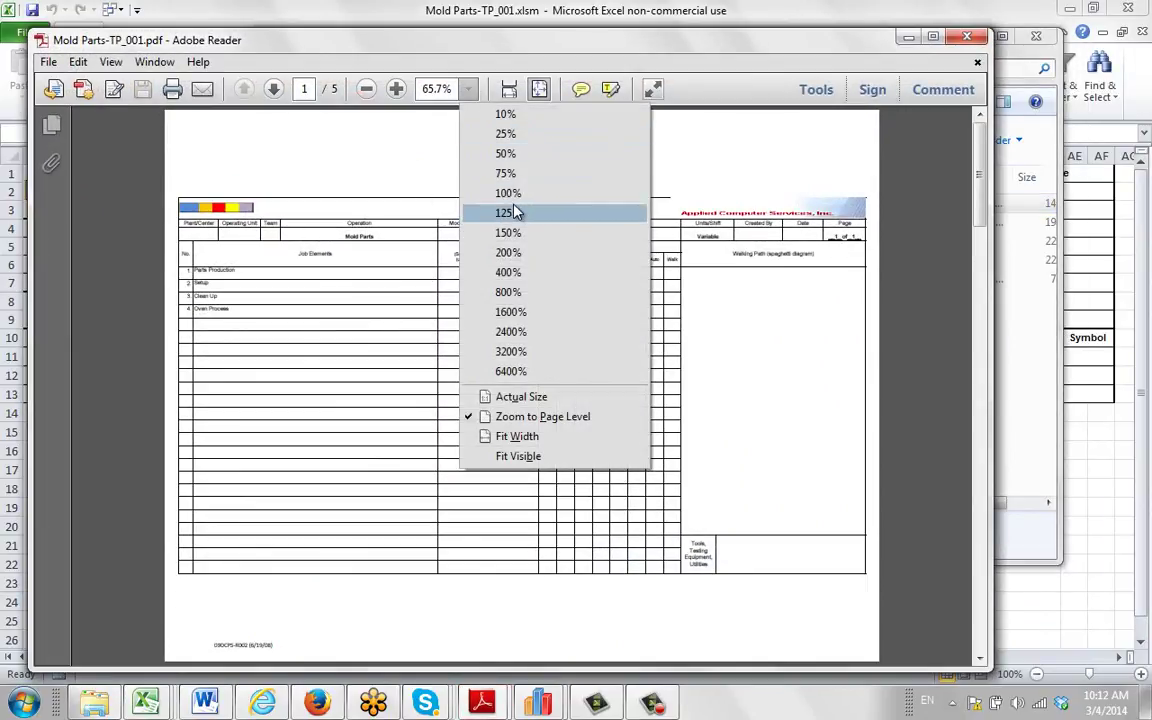
{"action": "left_click", "coordinate": [508, 193]}
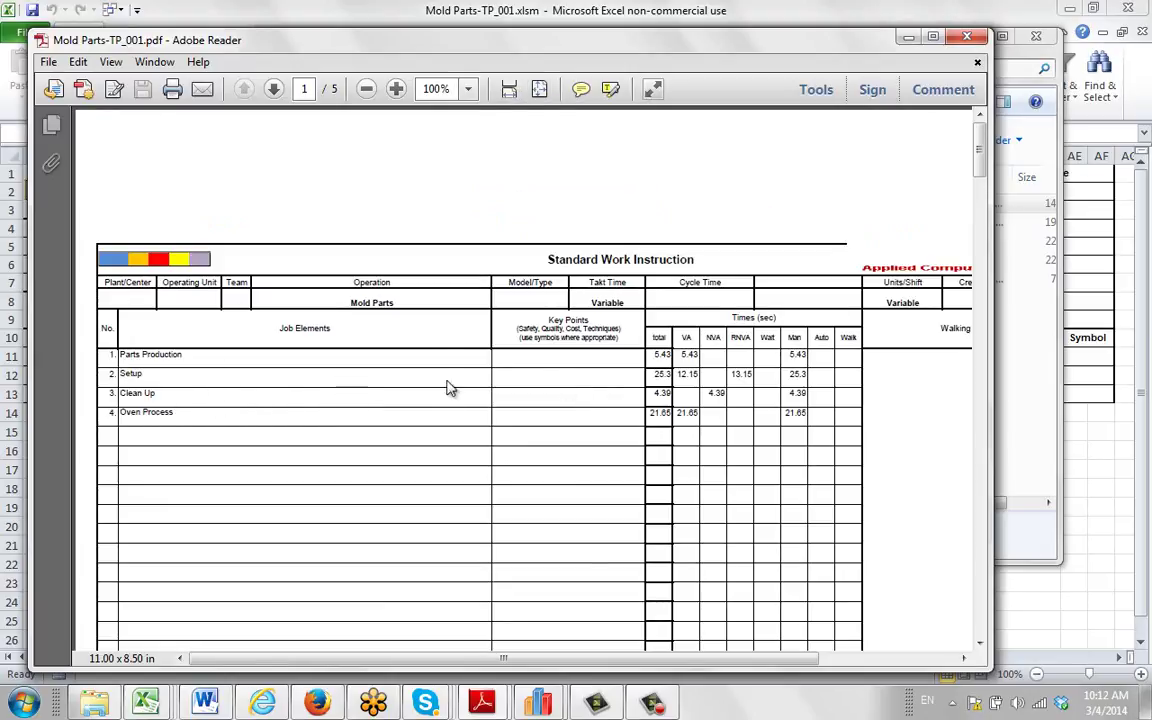
{"action": "left_click", "coordinate": [933, 37]}
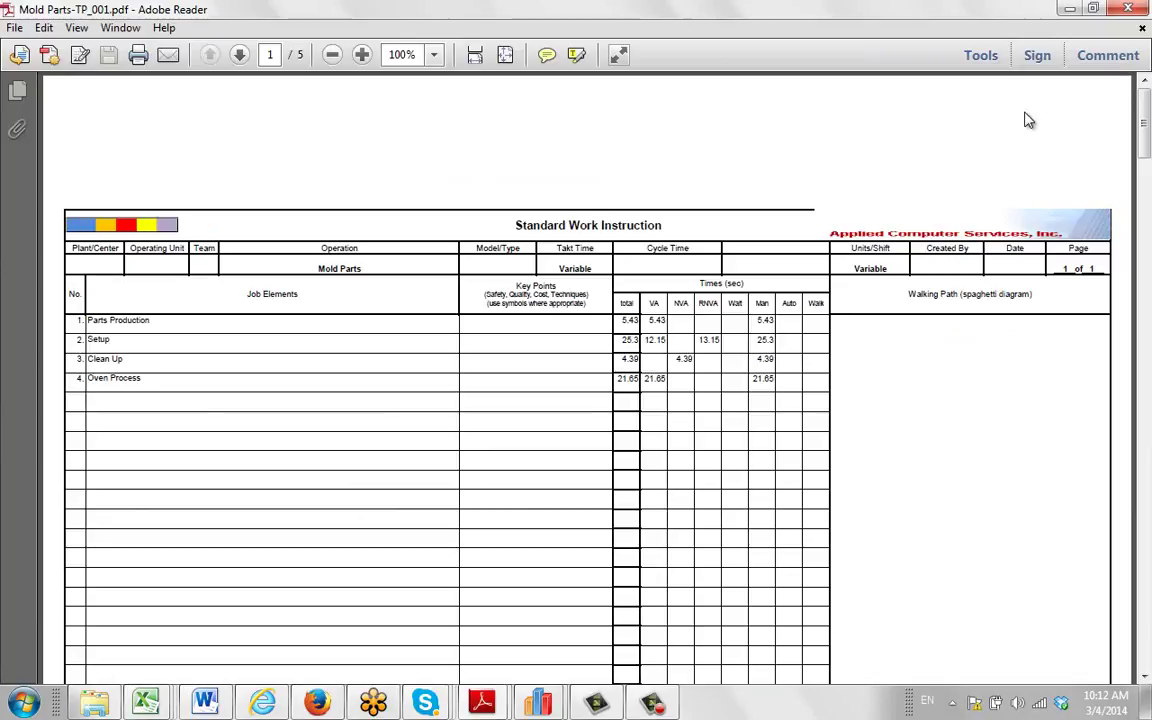
- Scroll through pages 1–5, then close Adobe Reader and the folder window
{"action": "scroll", "coordinate": [1029, 120], "scroll_direction": "down", "scroll_amount": 10}
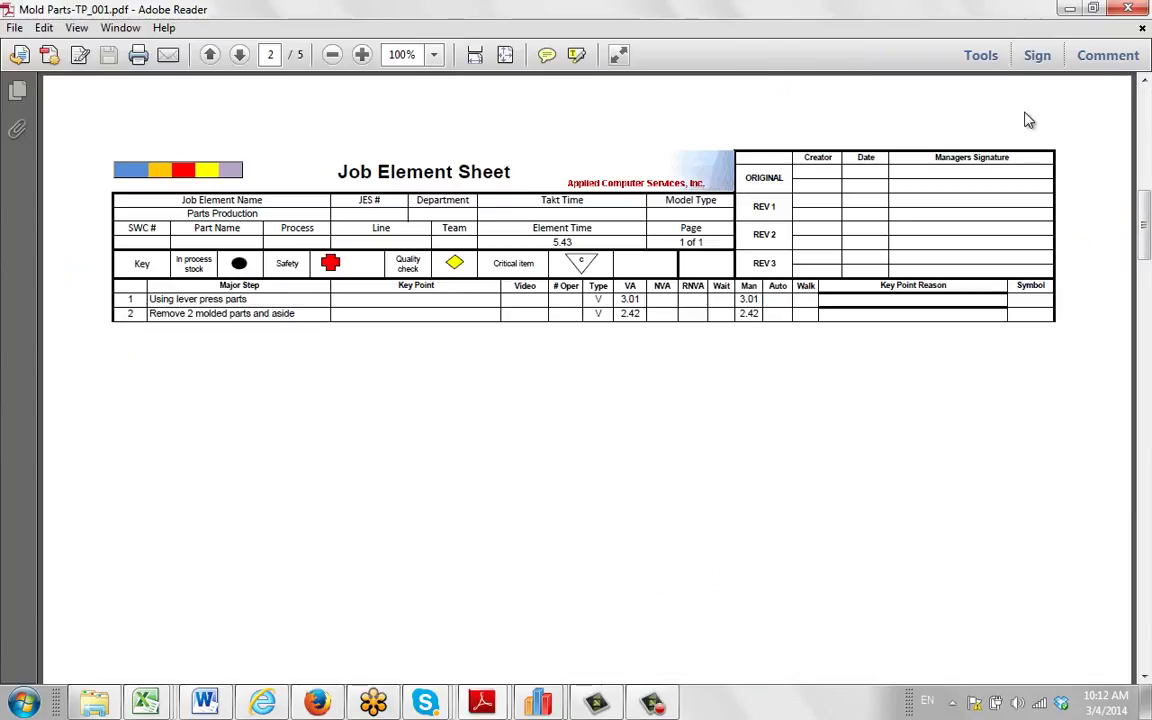
{"action": "scroll", "coordinate": [1029, 120], "scroll_direction": "down", "scroll_amount": 10}
{"action": "scroll", "coordinate": [1029, 120], "scroll_direction": "down", "scroll_amount": 10}
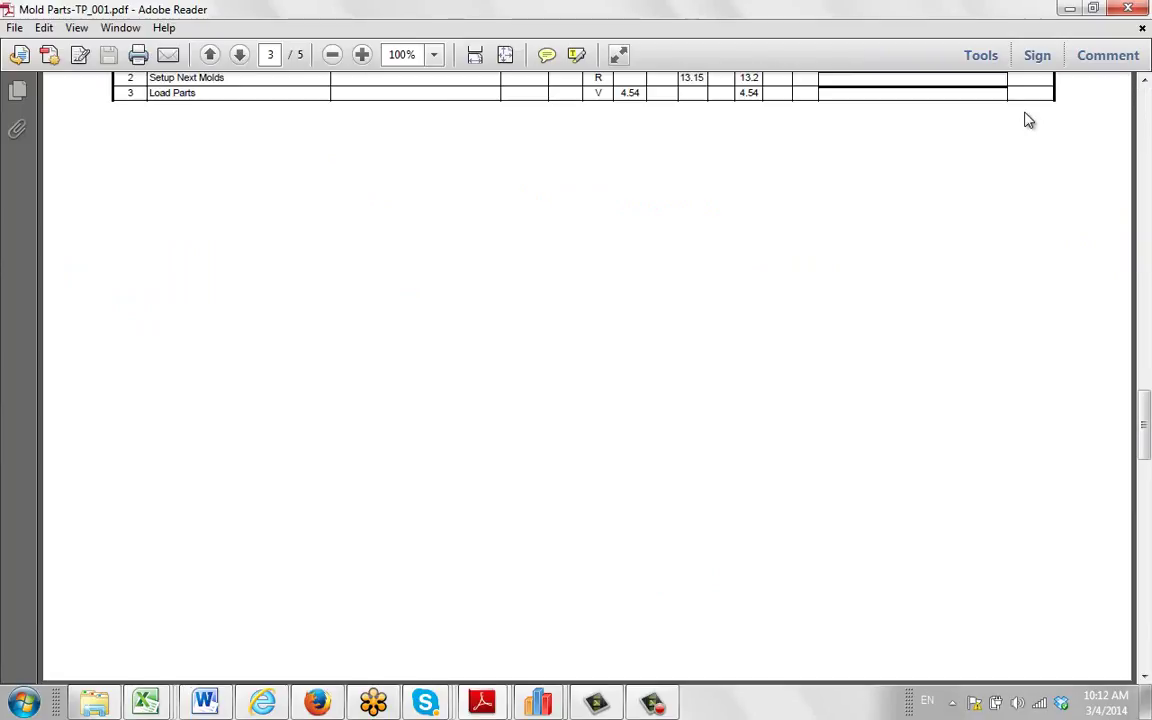
{"action": "scroll", "coordinate": [1029, 120], "scroll_direction": "down", "scroll_amount": 10}
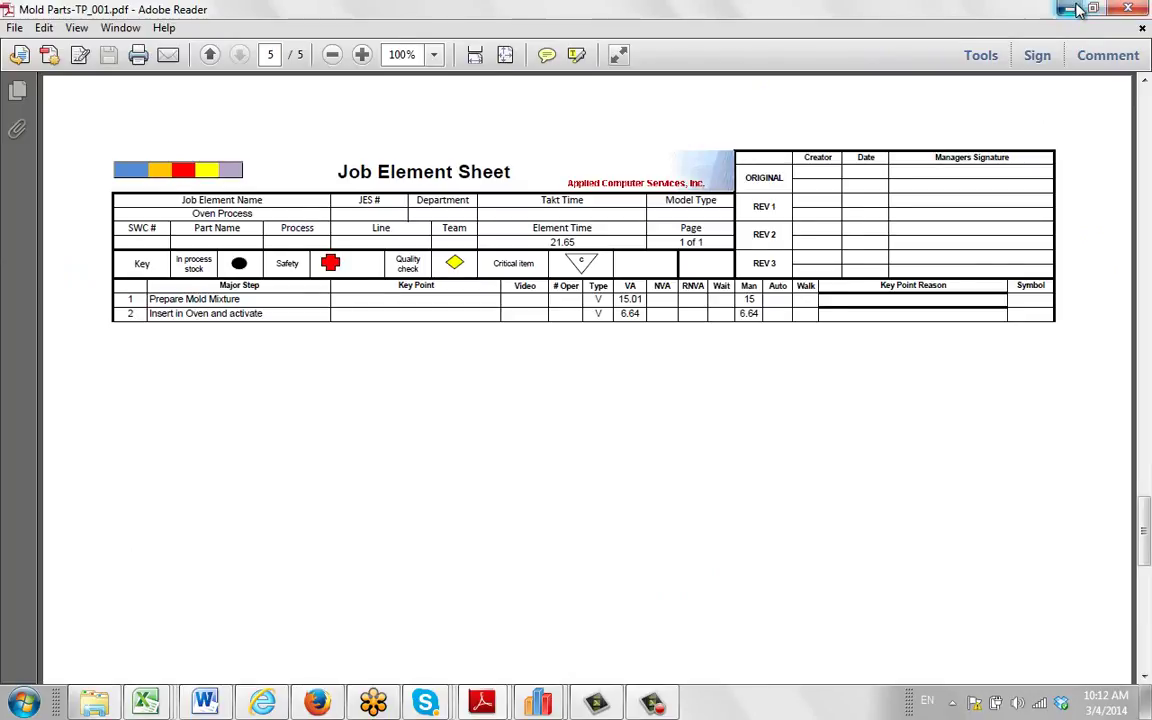
{"action": "key", "text": "alt+F4"}
{"action": "left_click", "coordinate": [1036, 36]}
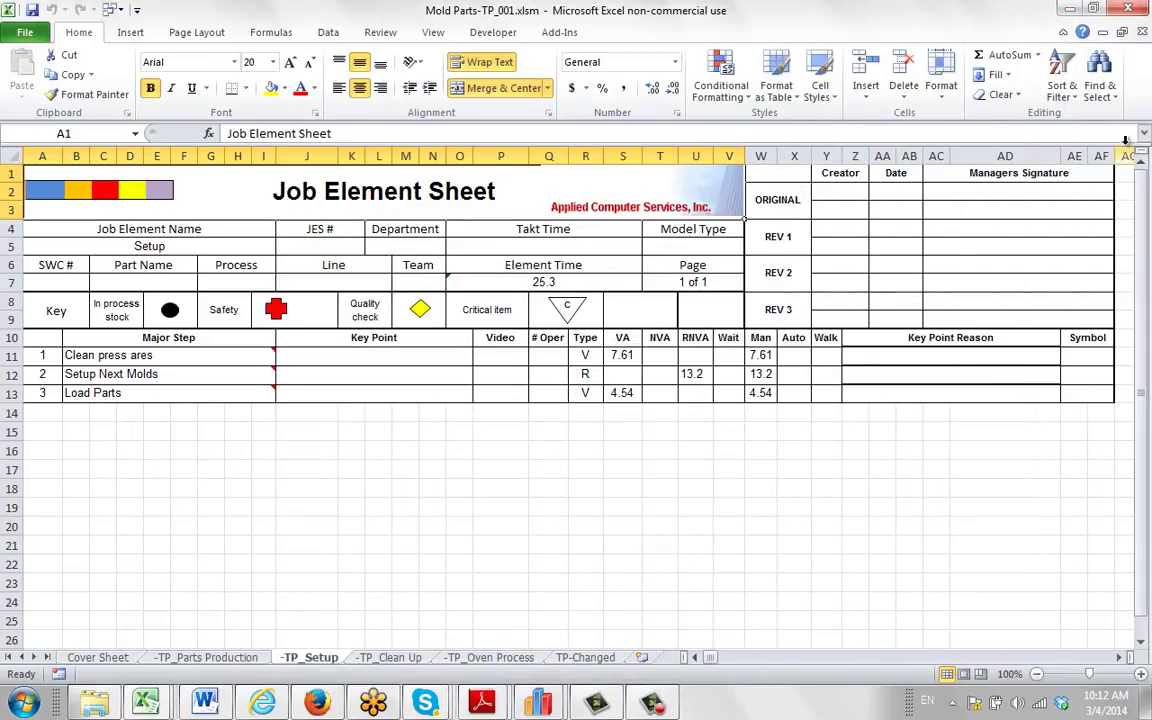
- Minimize Excel, close Package Results, and open the Mold Parts Package > Save To PDF menu
{"action": "left_click", "coordinate": [1069, 8]}
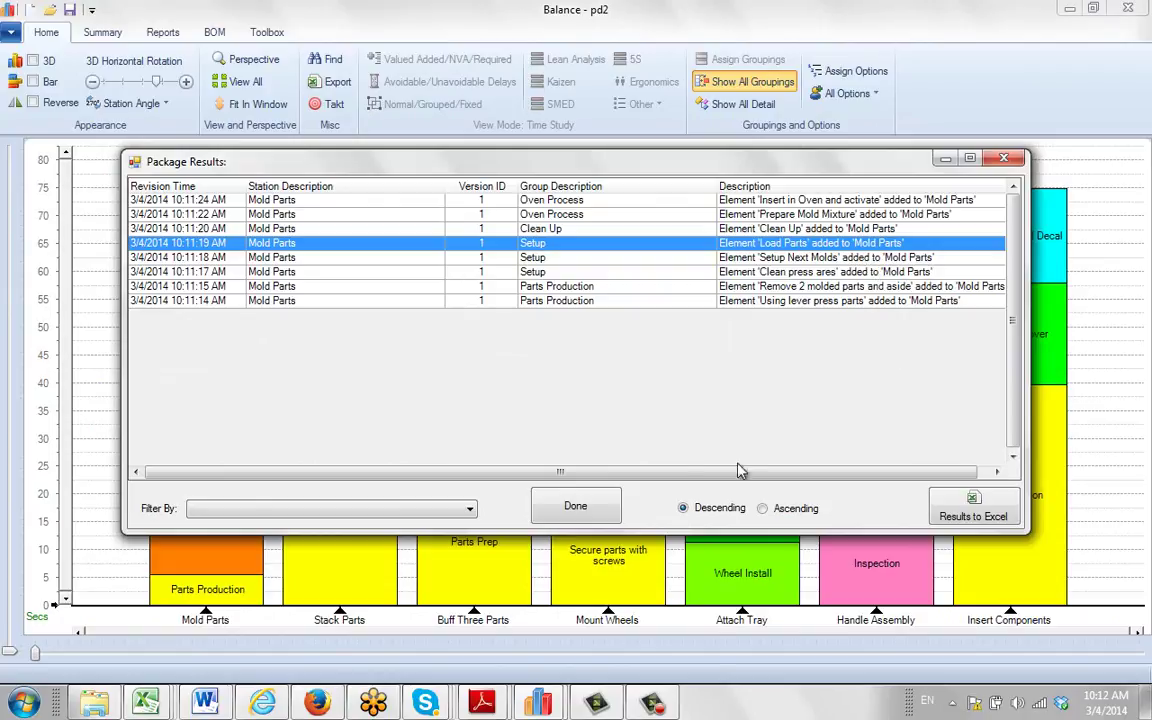
{"action": "left_click", "coordinate": [1006, 160]}
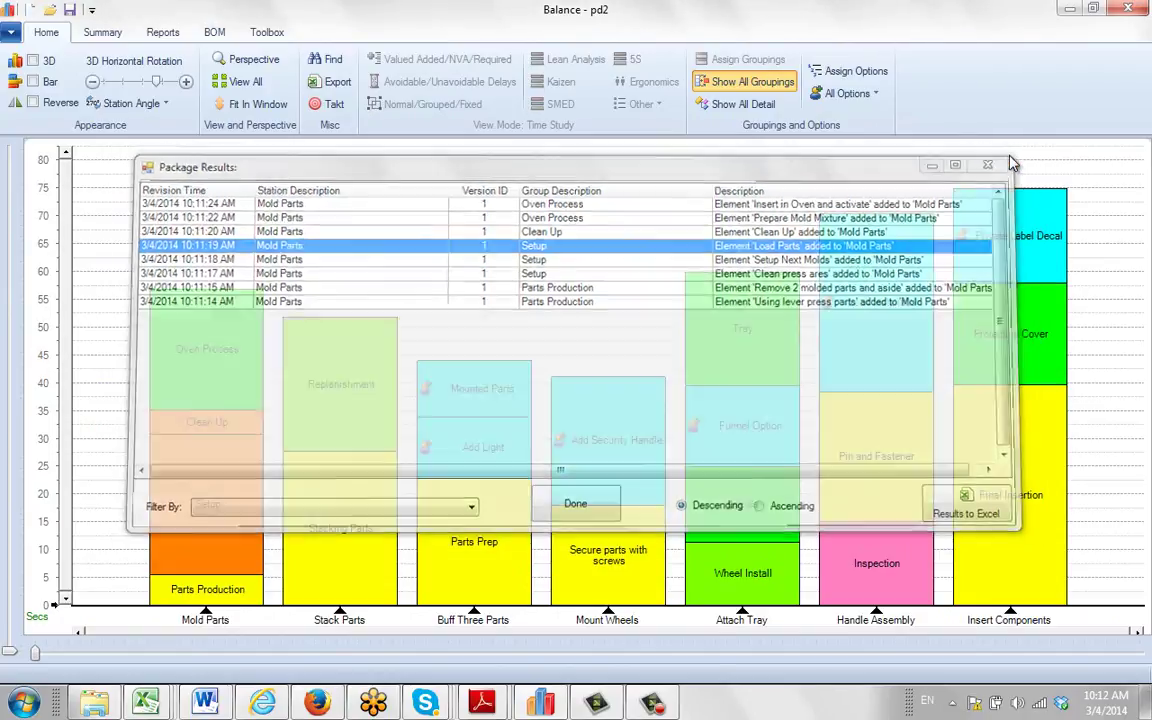
{"action": "mouse_move", "coordinate": [209, 617]}
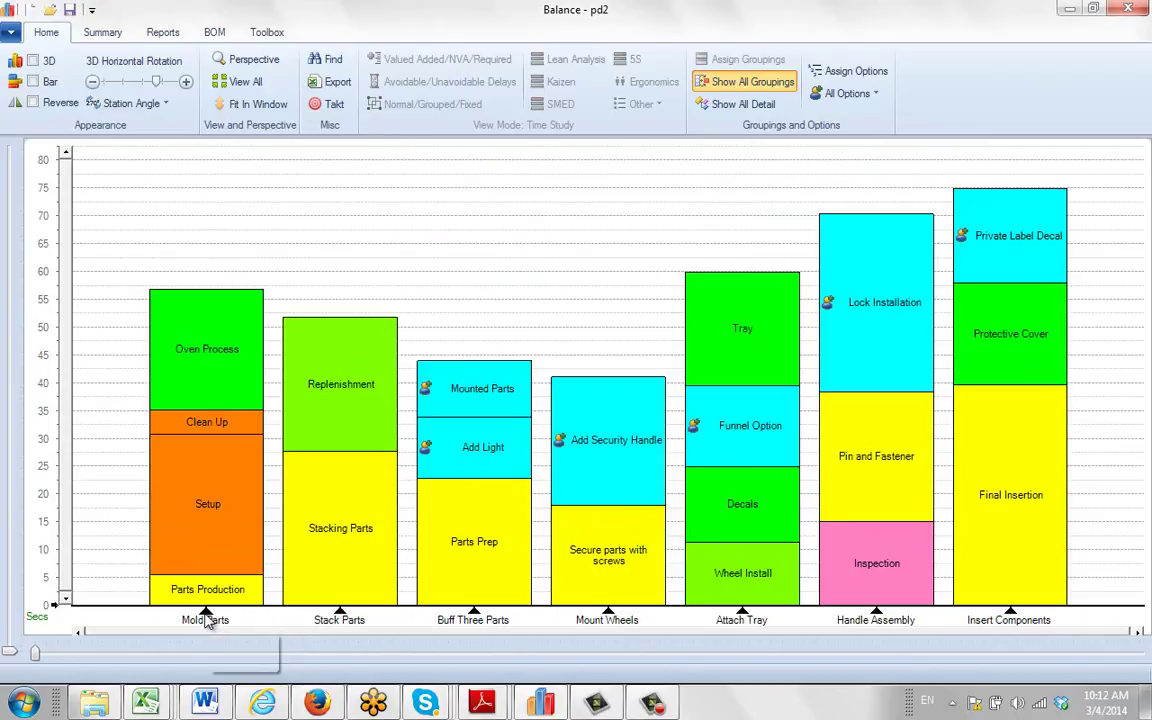
{"action": "right_click", "coordinate": [205, 620]}
{"action": "mouse_move", "coordinate": [342, 625]}
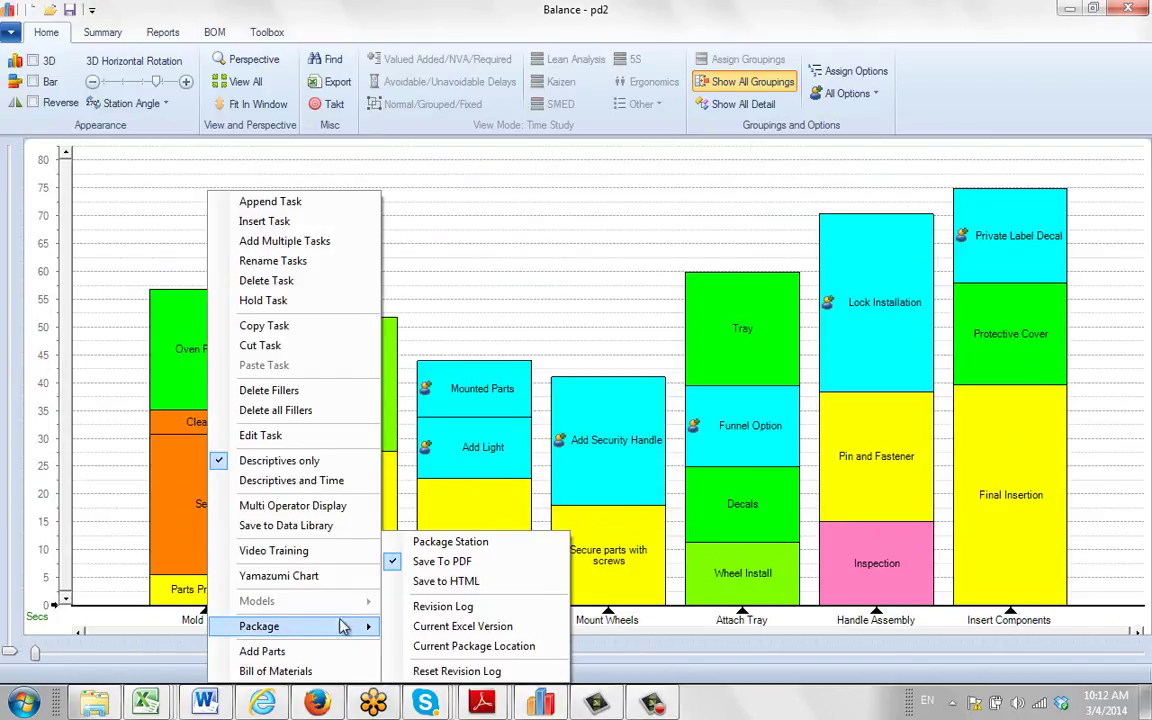